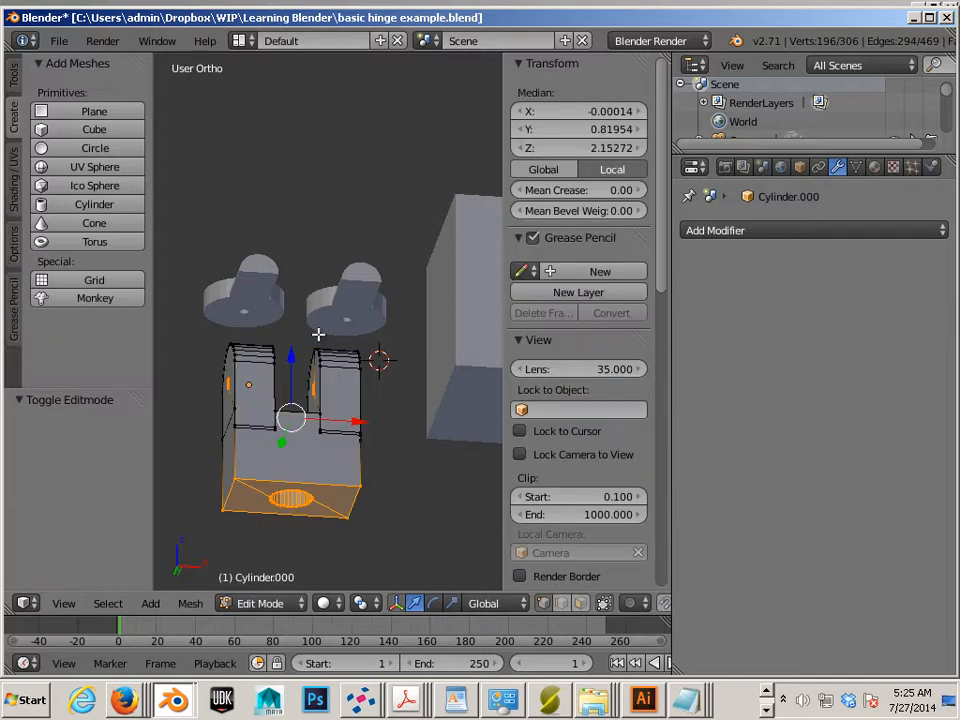
Step: Snap the 3D cursor to a bottom rim vertex of the round hinge half Cylinder.002
key("Tab")
right_click(338, 333)
key("Tab")
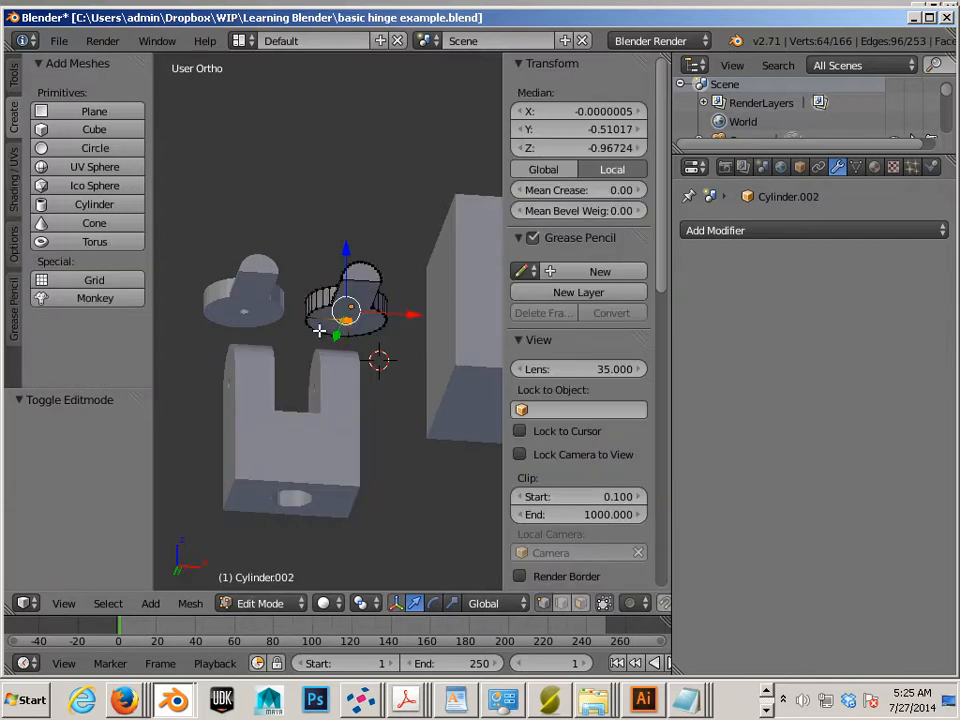
right_click(317, 328)
scroll(343, 418, "up", 3)
middle_click_drag(328, 413, 333, 340)
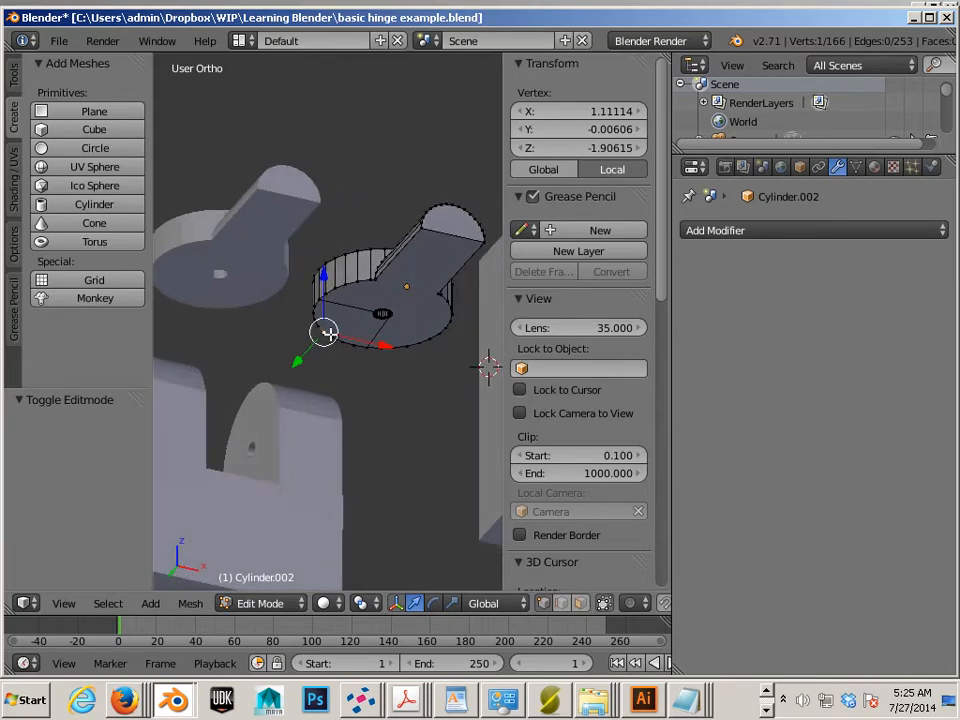
left_click(190, 603)
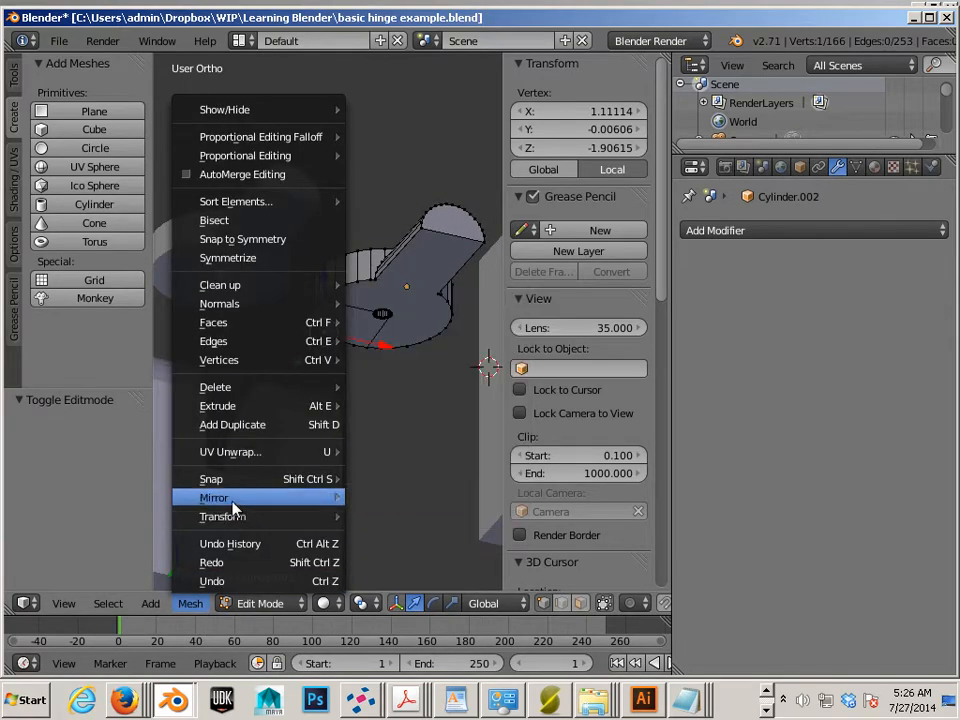
mouse_move(235, 482)
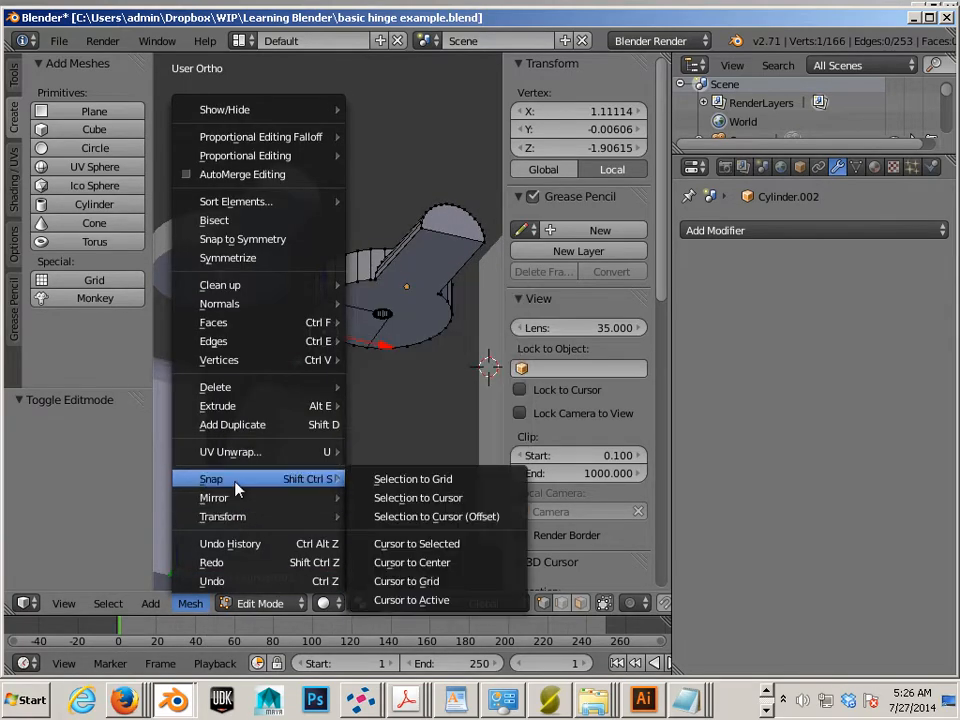
left_click(447, 547)
Step: Set the origin of Cylinder.002 to the 3D cursor and its Z location to 0
key("Tab")
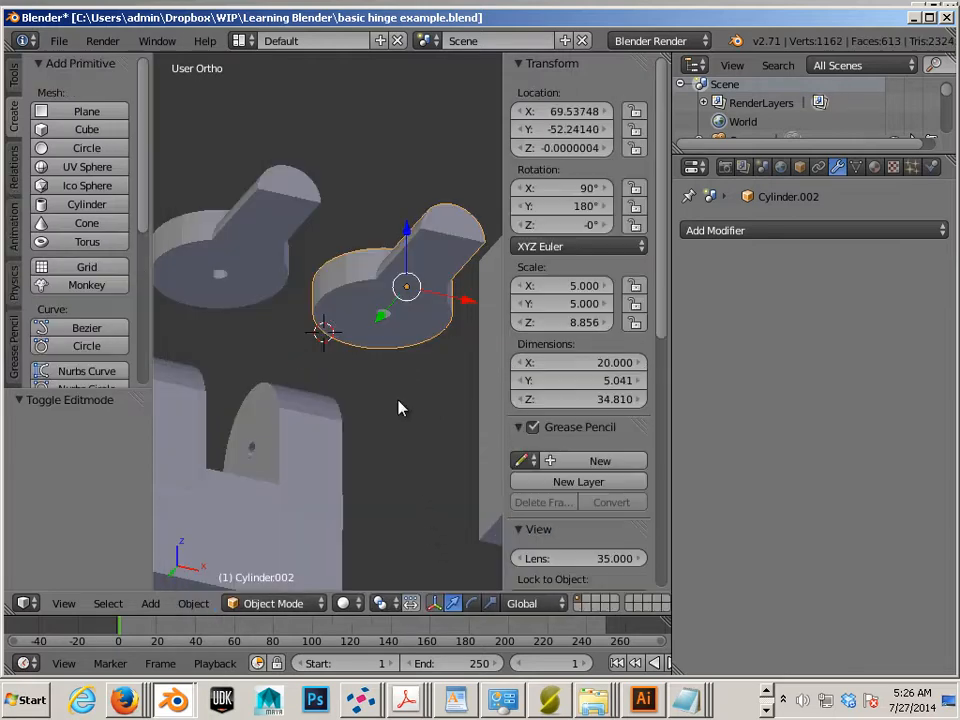
left_click(190, 603)
mouse_move(246, 518)
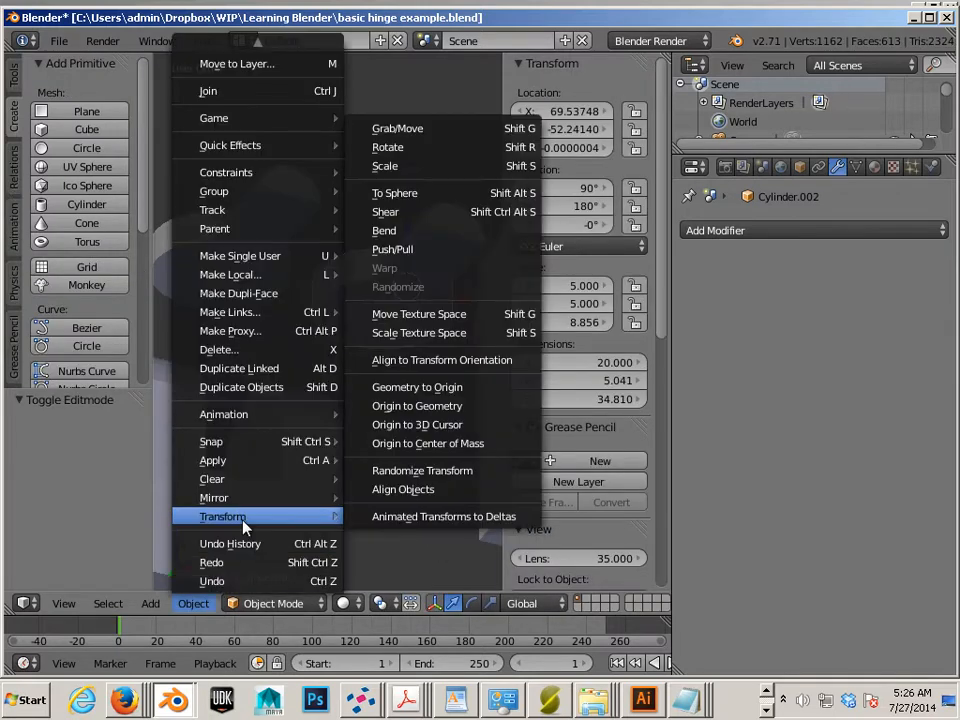
left_click(415, 428)
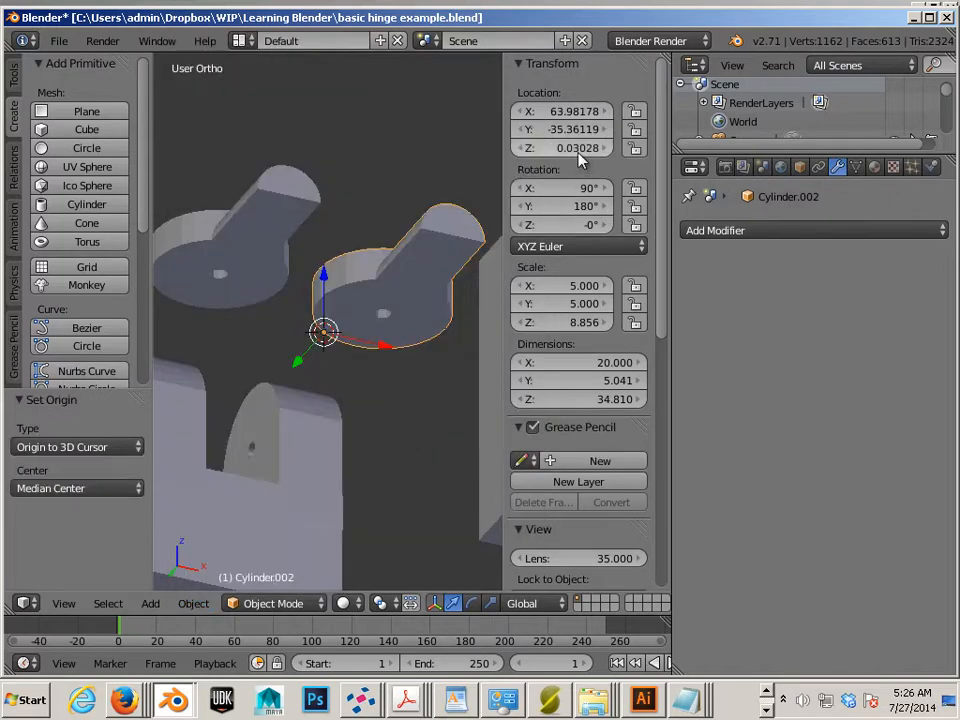
left_click(576, 148)
type("0")
key("Return")
Step: Snap the 3D cursor to a bottom rim vertex of the other round hinge half, Cylinder.004
right_click(258, 280)
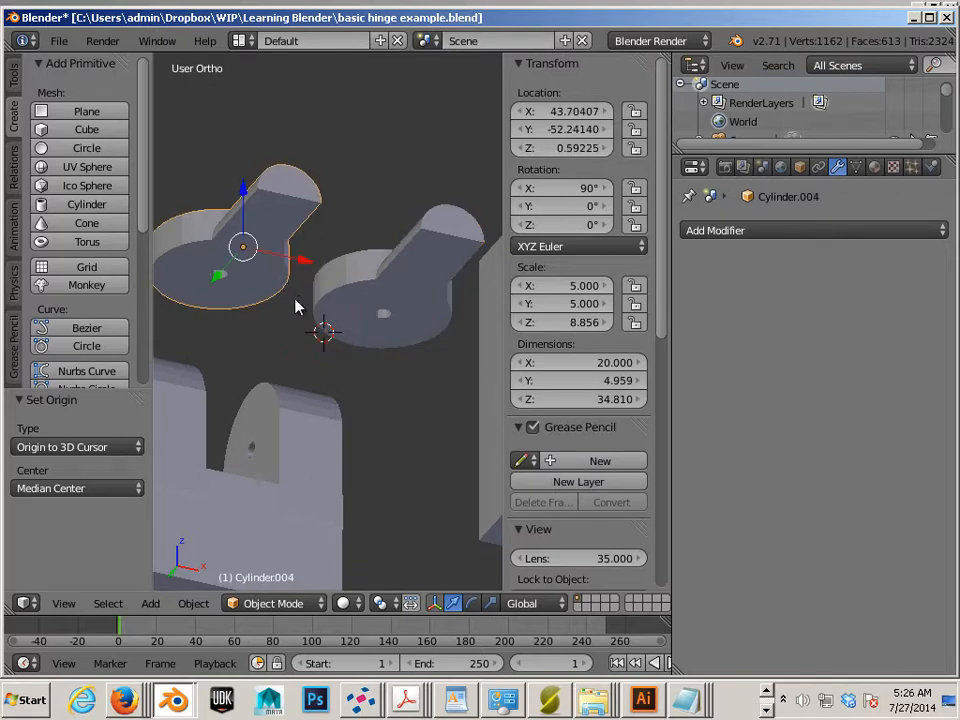
key("Tab")
right_click(266, 316)
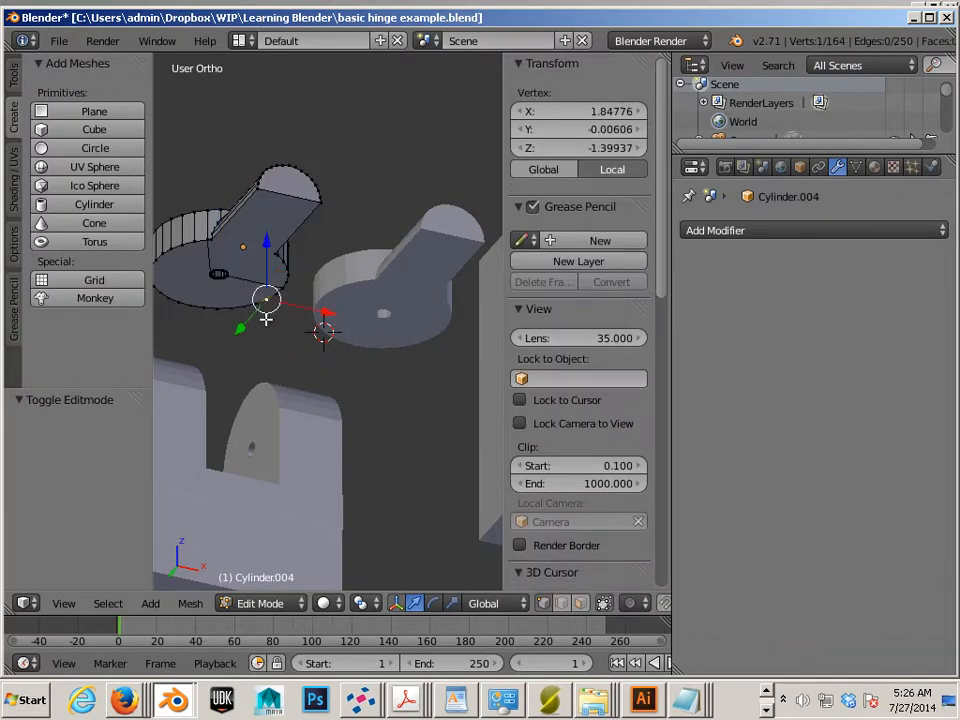
left_click(191, 604)
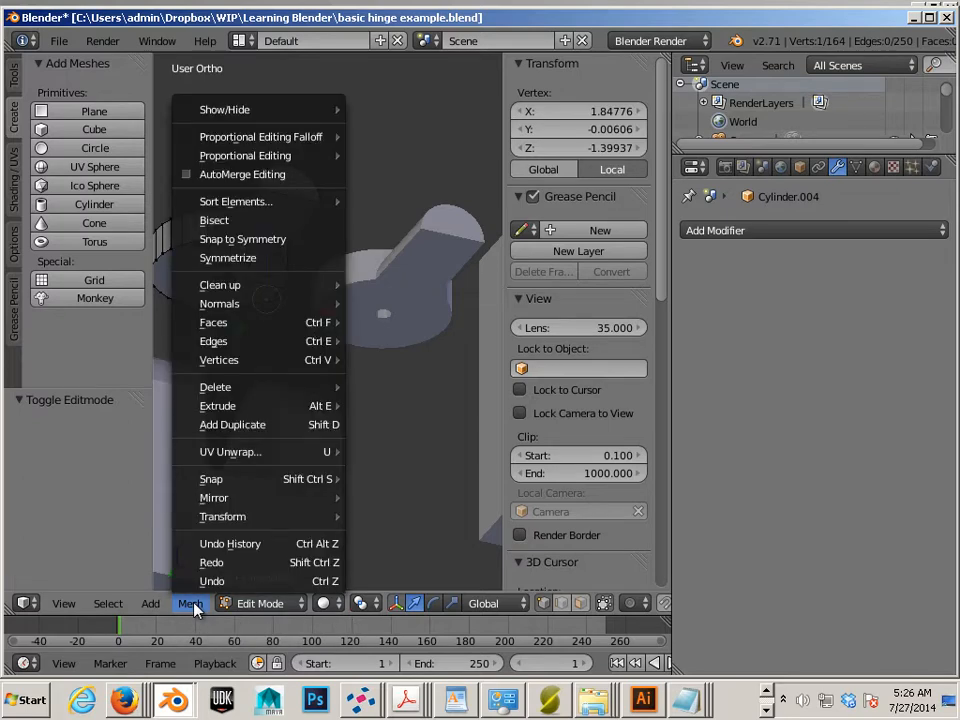
mouse_move(307, 481)
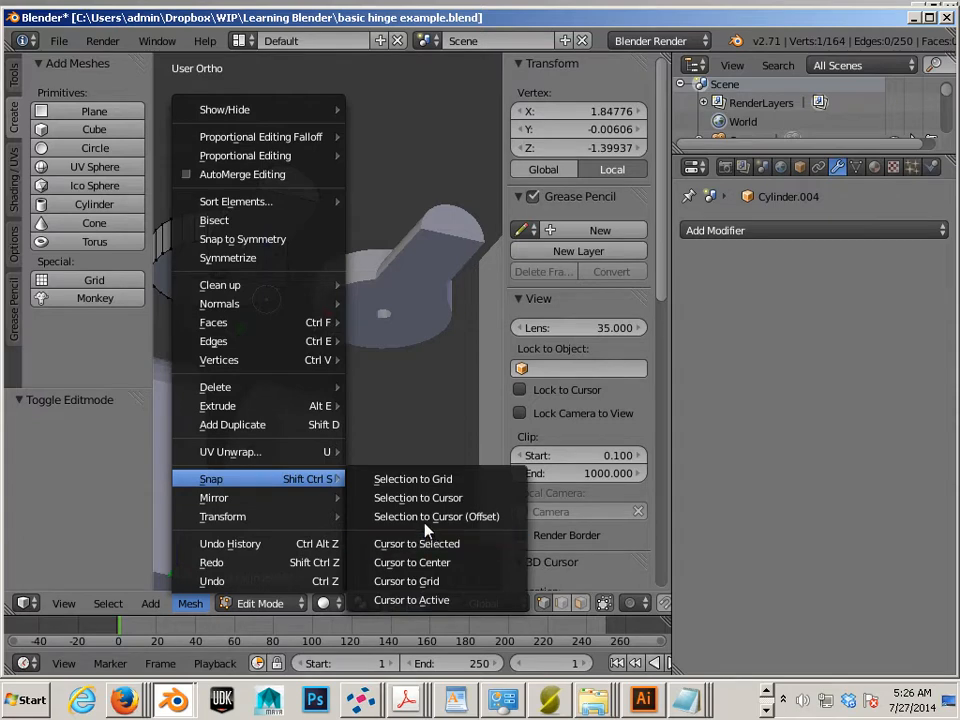
left_click(428, 548)
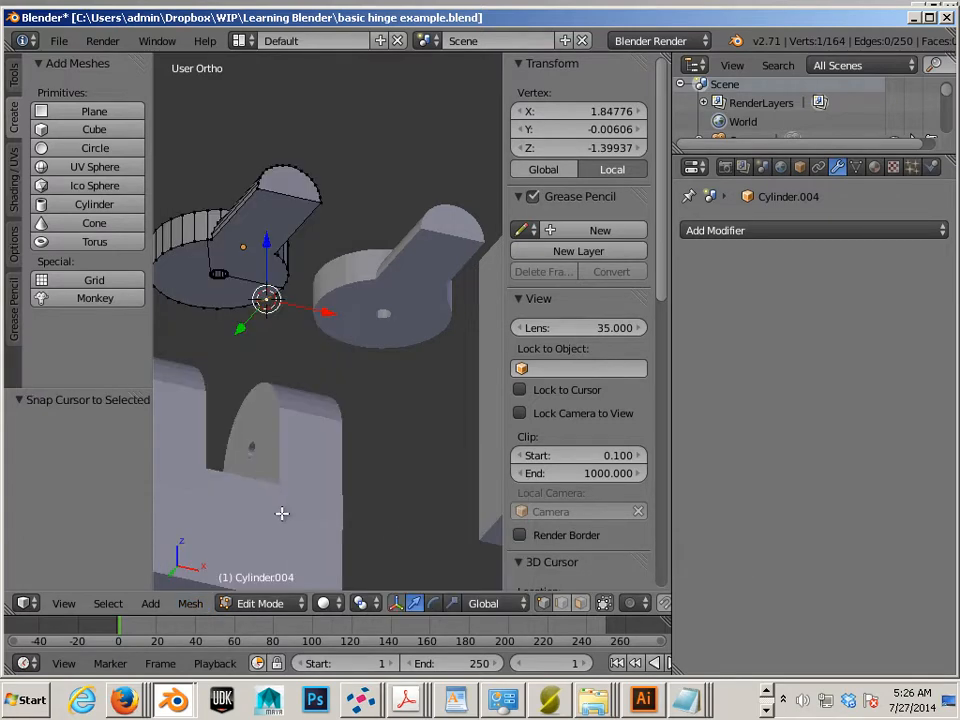
Step: Set the origin of Cylinder.004 to the 3D cursor and its Z location to 0
key("Tab")
left_click(193, 604)
mouse_move(251, 519)
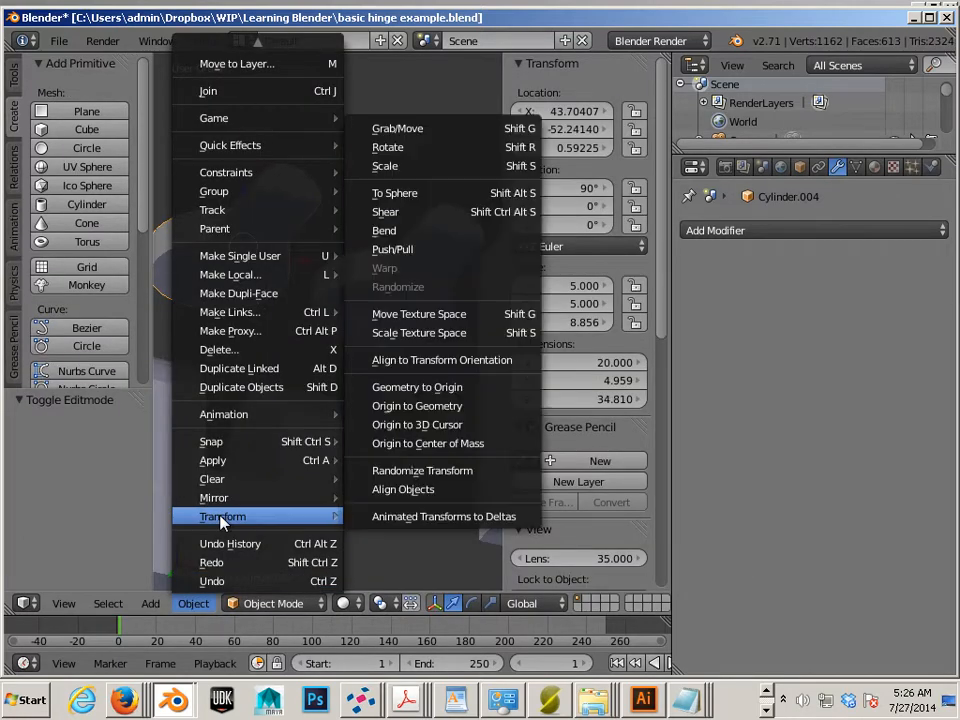
left_click(415, 422)
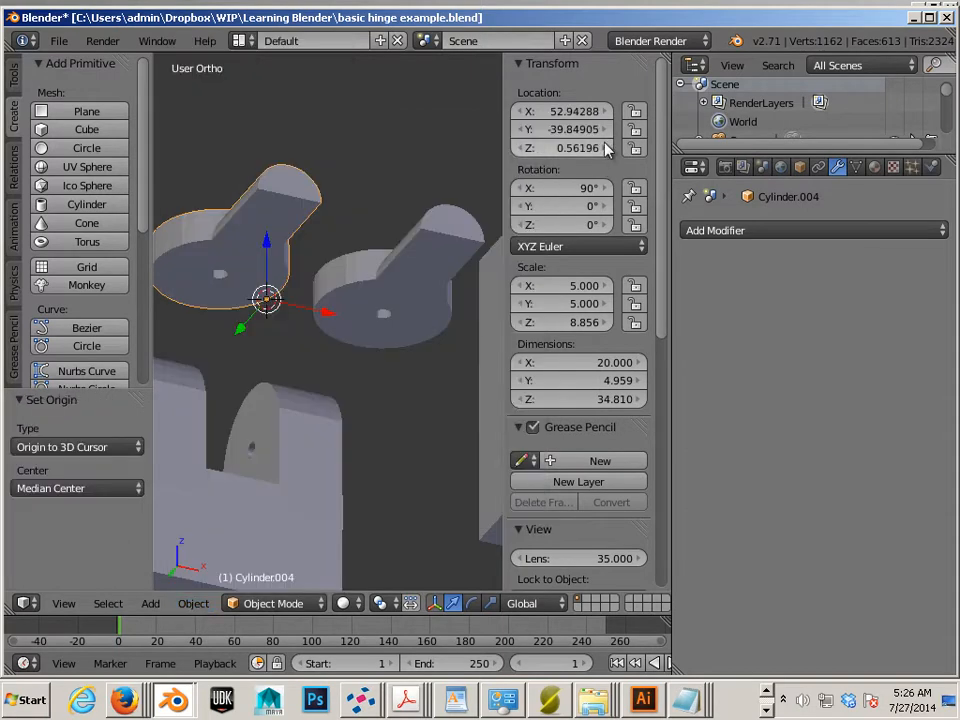
left_click(589, 148)
type("0")
key("Return")
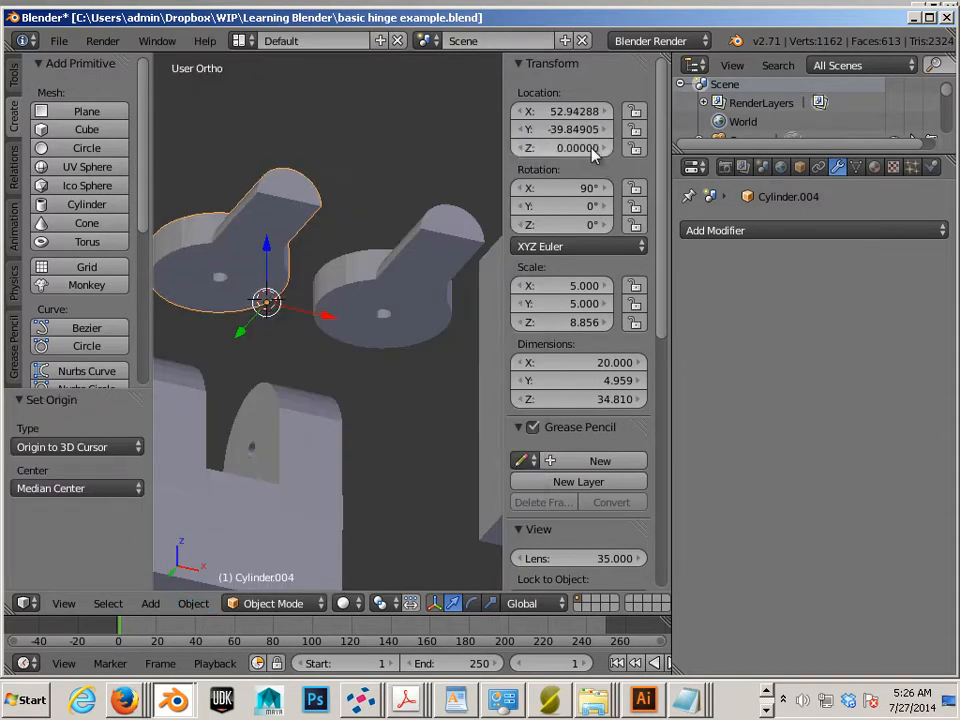
Step: Snap the 3D cursor to a bottom corner vertex of the forked hinge block Cylinder.000
right_click(316, 476)
middle_click_drag(316, 476, 367, 518)
key("Tab")
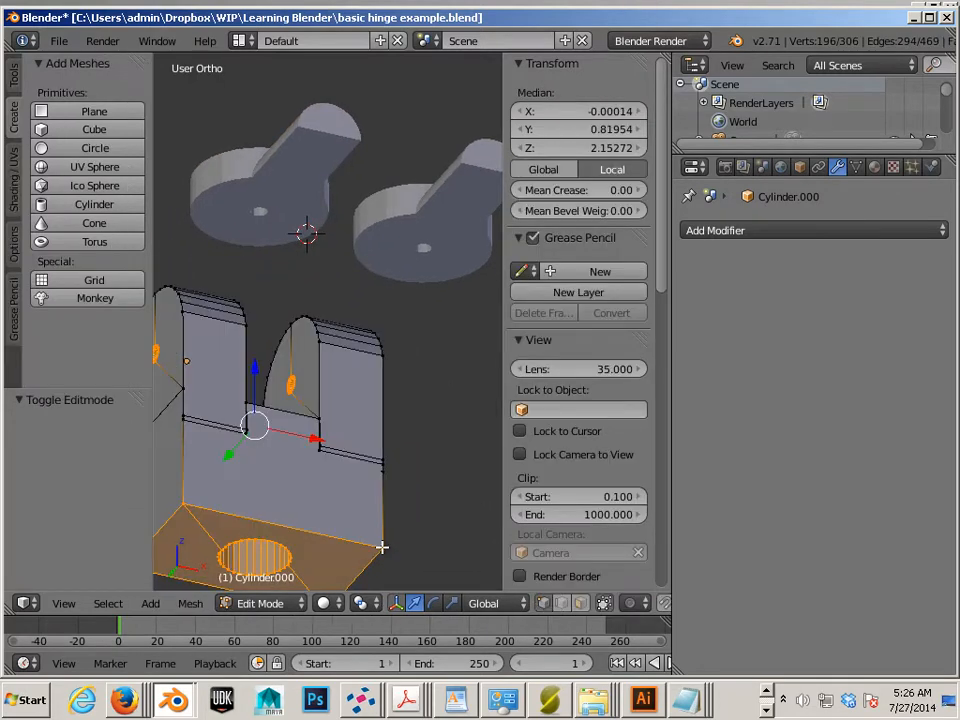
right_click(381, 547)
left_click(190, 606)
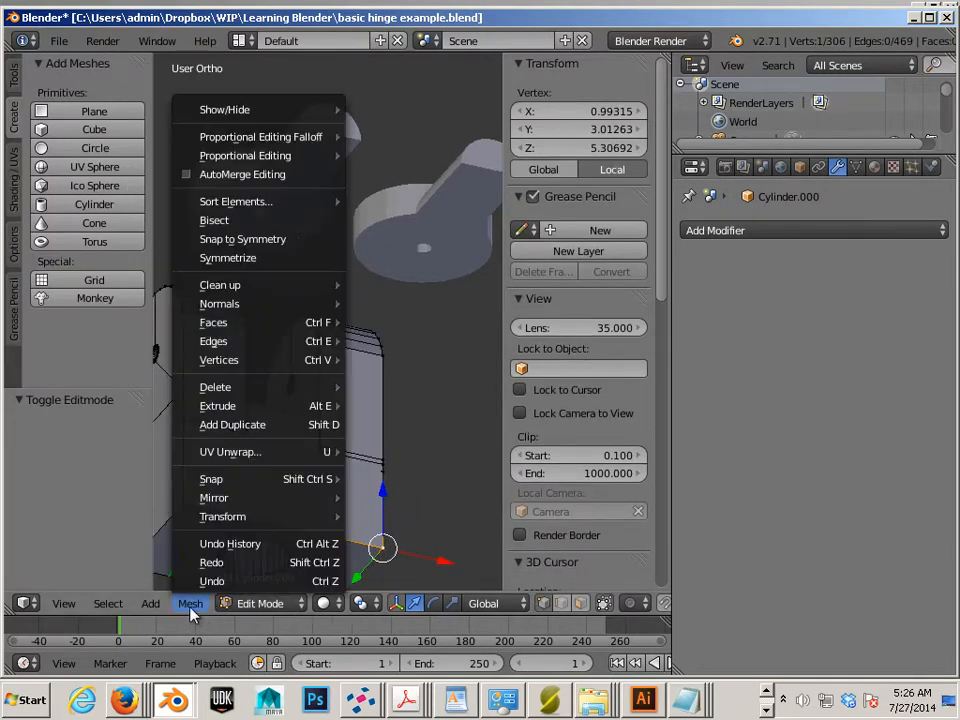
mouse_move(225, 482)
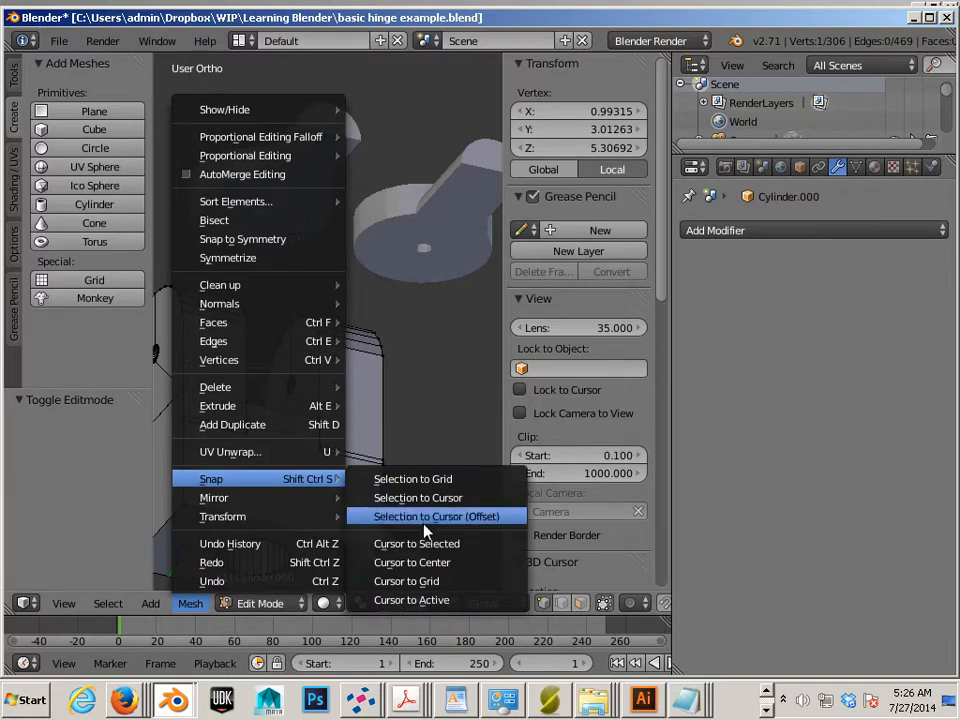
left_click(400, 543)
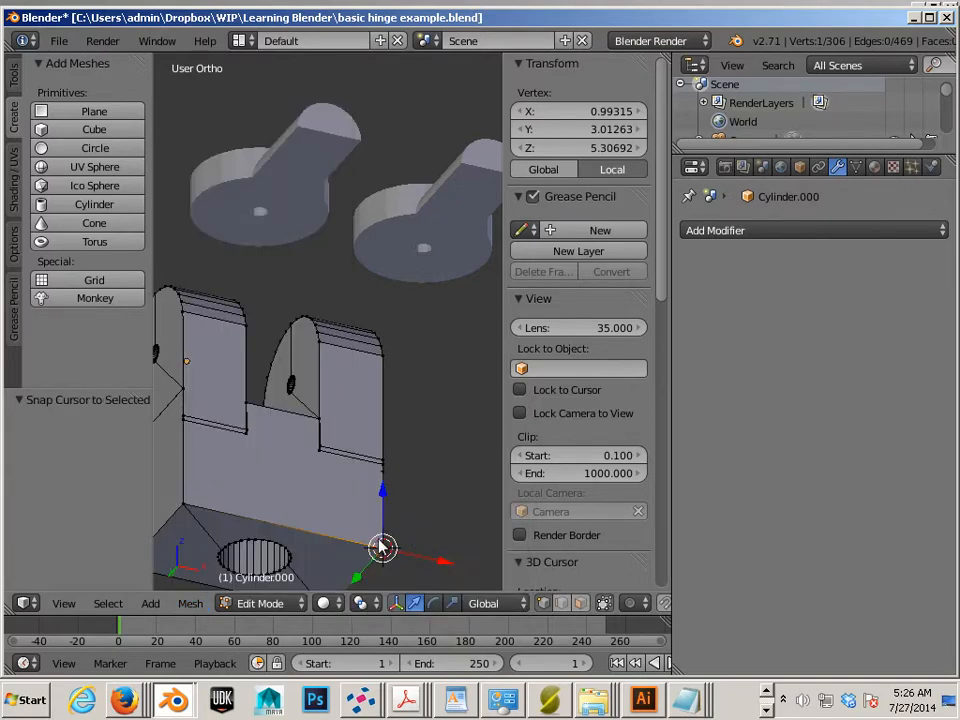
Step: Set the forked block's origin to the 3D cursor and its Z location to 0
key("Tab")
left_click(193, 603)
mouse_move(216, 524)
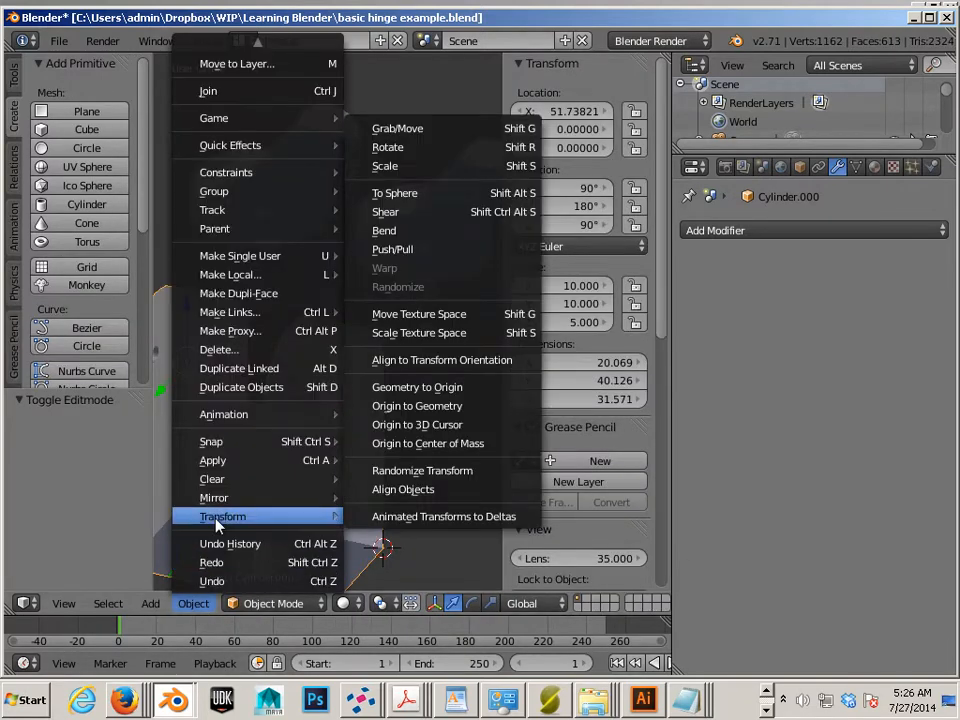
left_click(418, 427)
left_click(570, 149)
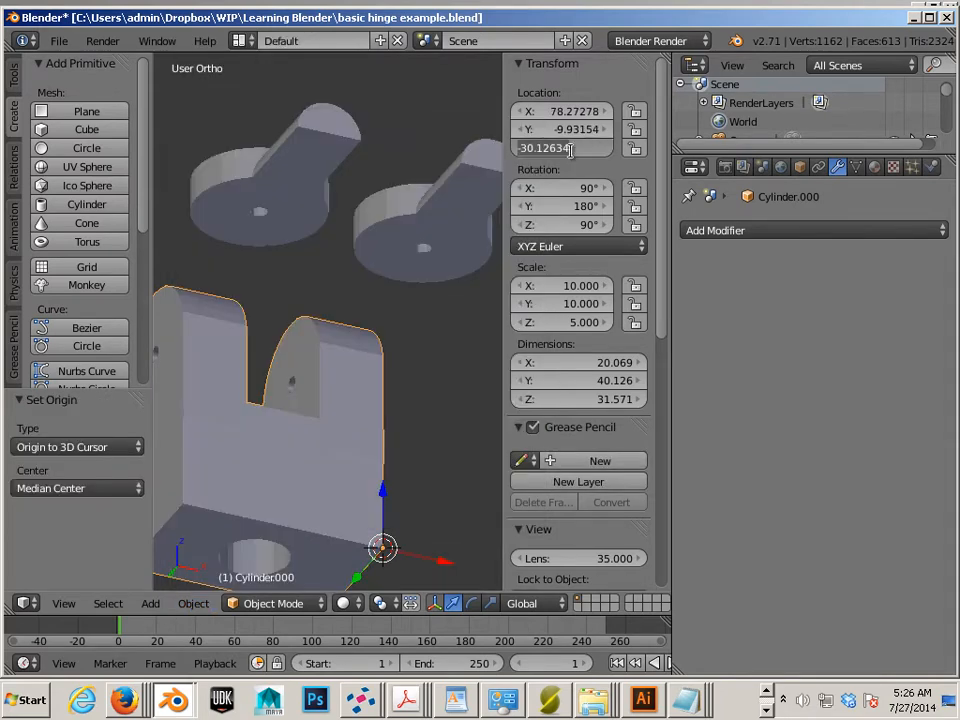
type("0")
key("Return")
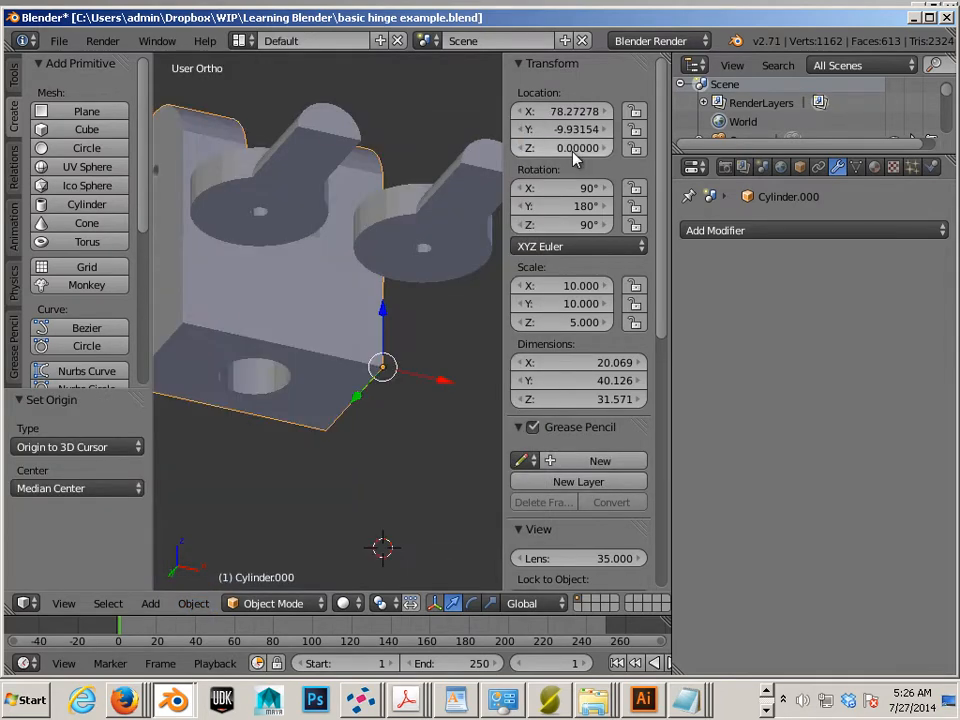
Step: Move both round hinge halves together about 17 units along the Y axis towards the forked block
middle_click_drag(391, 334, 420, 463)
scroll(394, 388, "down", 3)
key("Tab")
key("Tab")
right_click(397, 337)
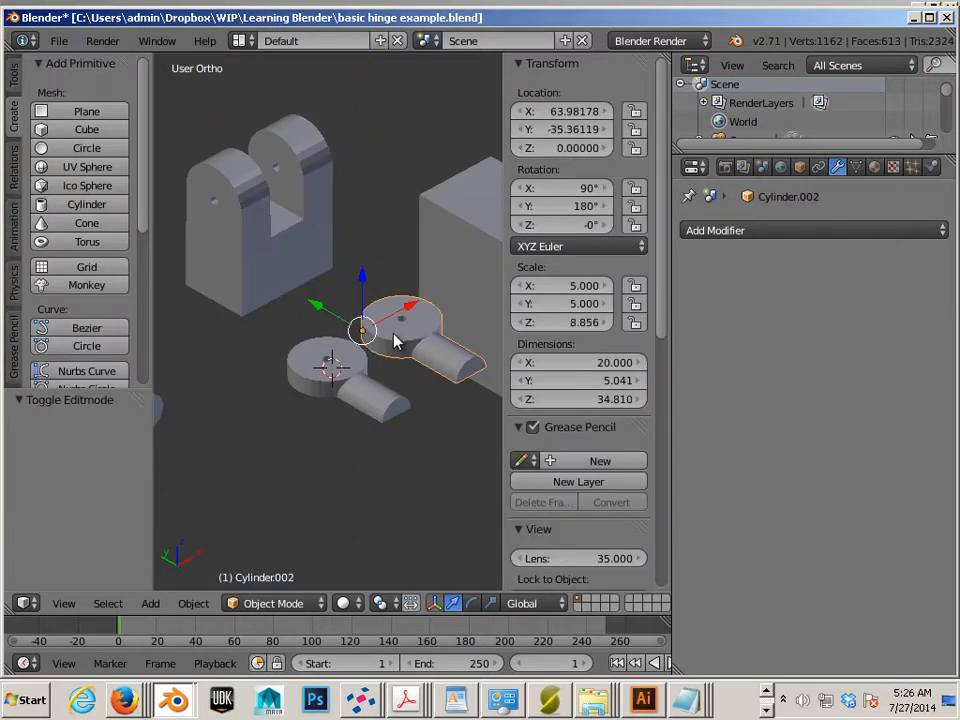
right_click(371, 389, "shift")
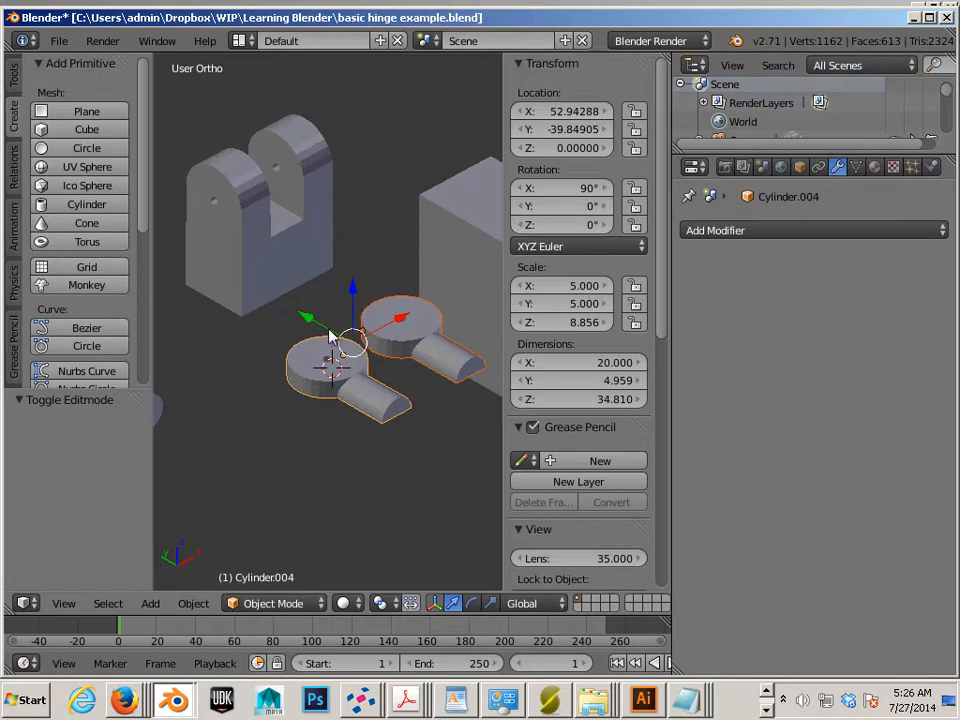
key("g")
key("y")
left_click(274, 308)
scroll(308, 350, "down", 2)
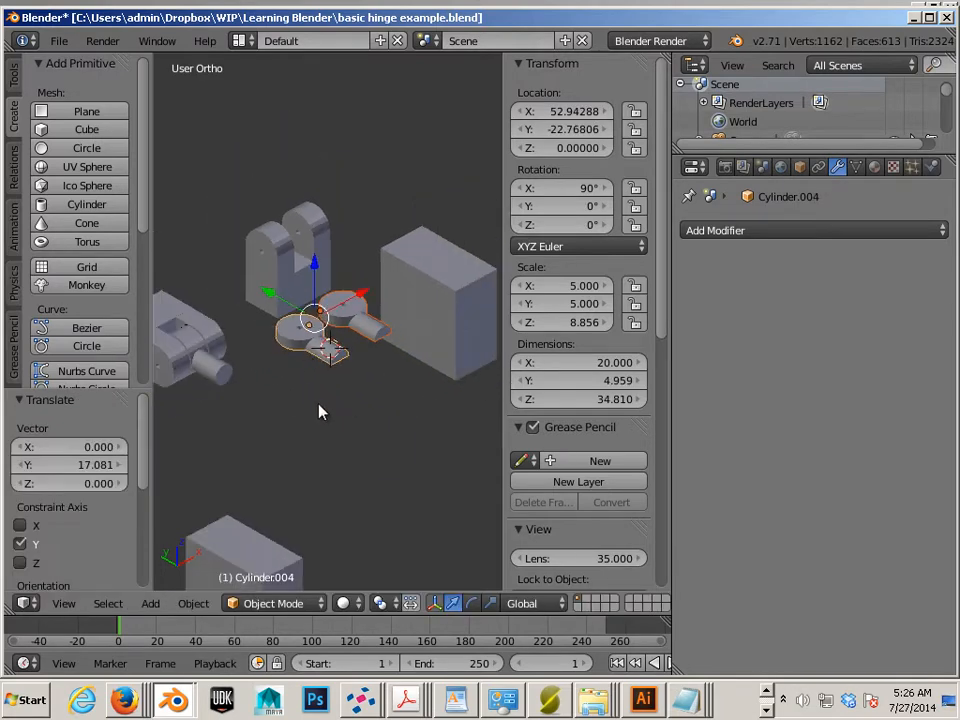
Step: Duplicate the forked block and both round hinge halves, and move the copies about 85 units along the X axis
middle_click_drag(320, 412, 375, 474)
right_click(283, 311, "shift")
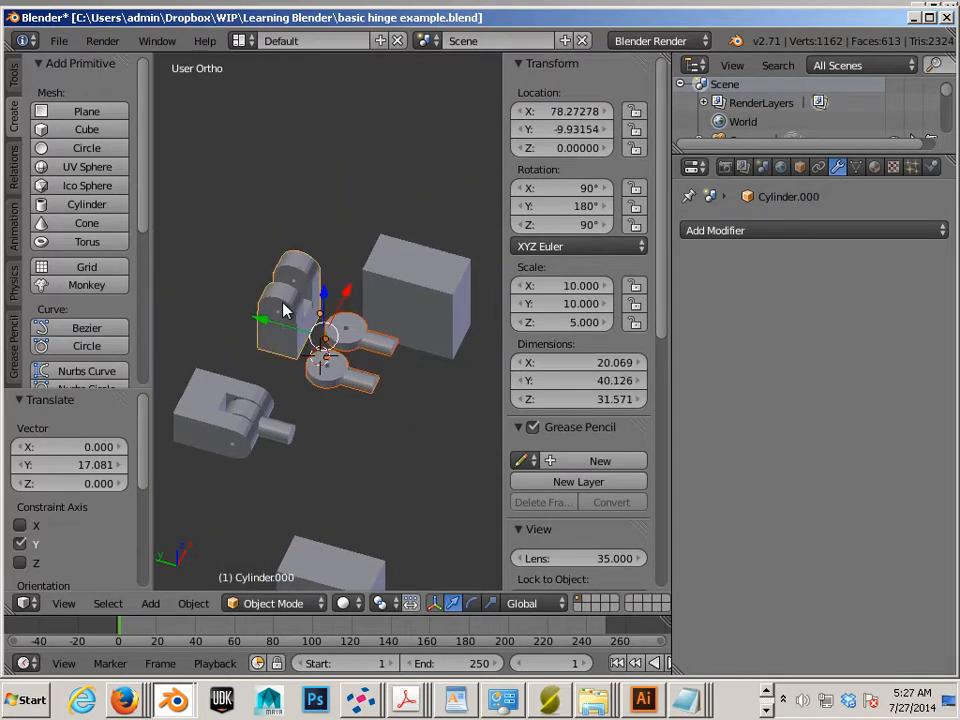
key("shift+d")
right_click(322, 297)
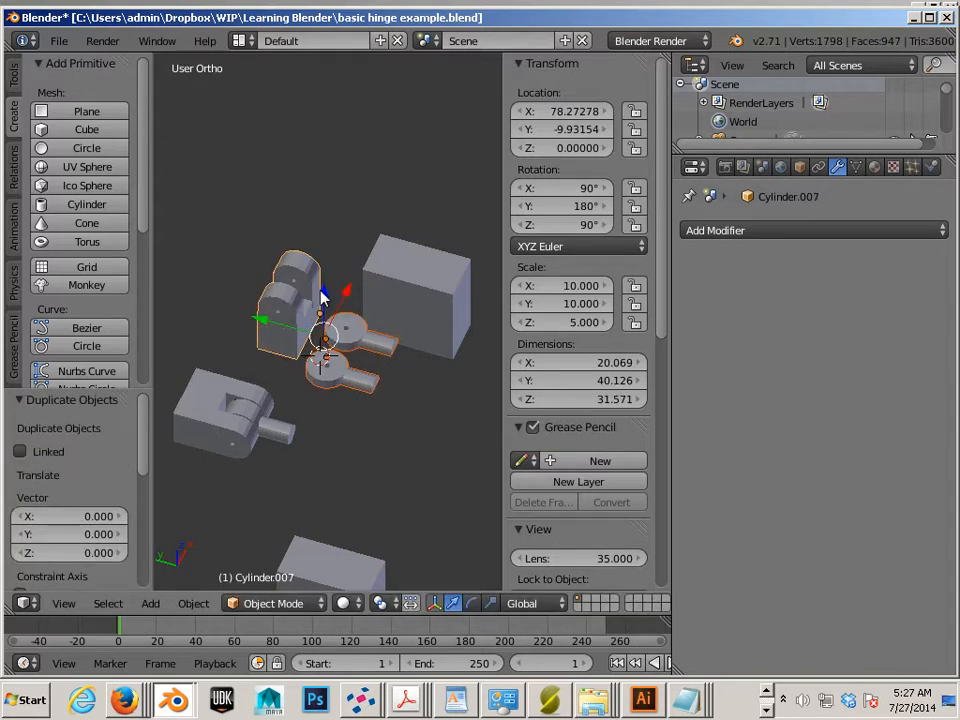
key("g")
key("x")
left_click(405, 175)
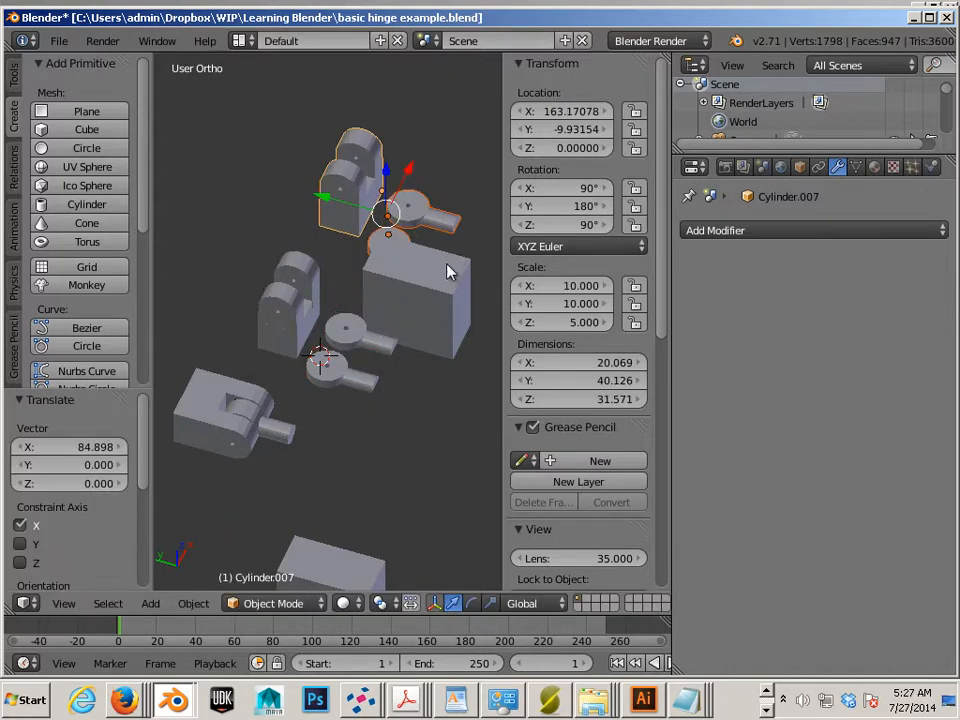
Step: Delete the two plain rectangular blocks from the scene
right_click(444, 287)
key("x")
left_click(443, 281)
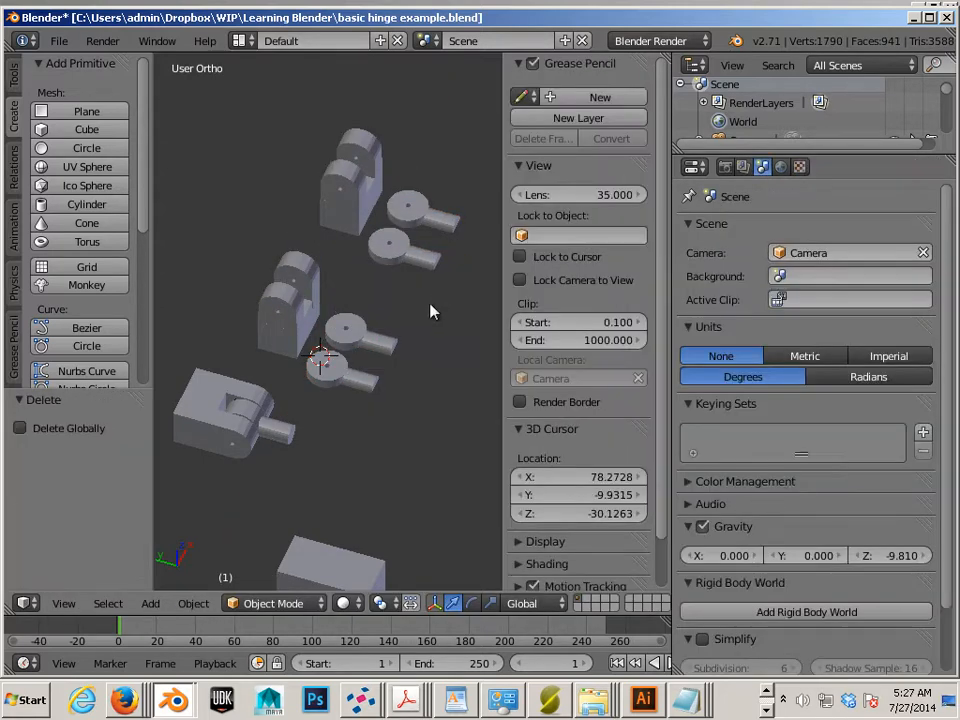
right_click(363, 567)
key("x")
left_click(360, 561)
Step: Select the duplicated round hinge halves together with the duplicated forked block
scroll(398, 436, "down", 2)
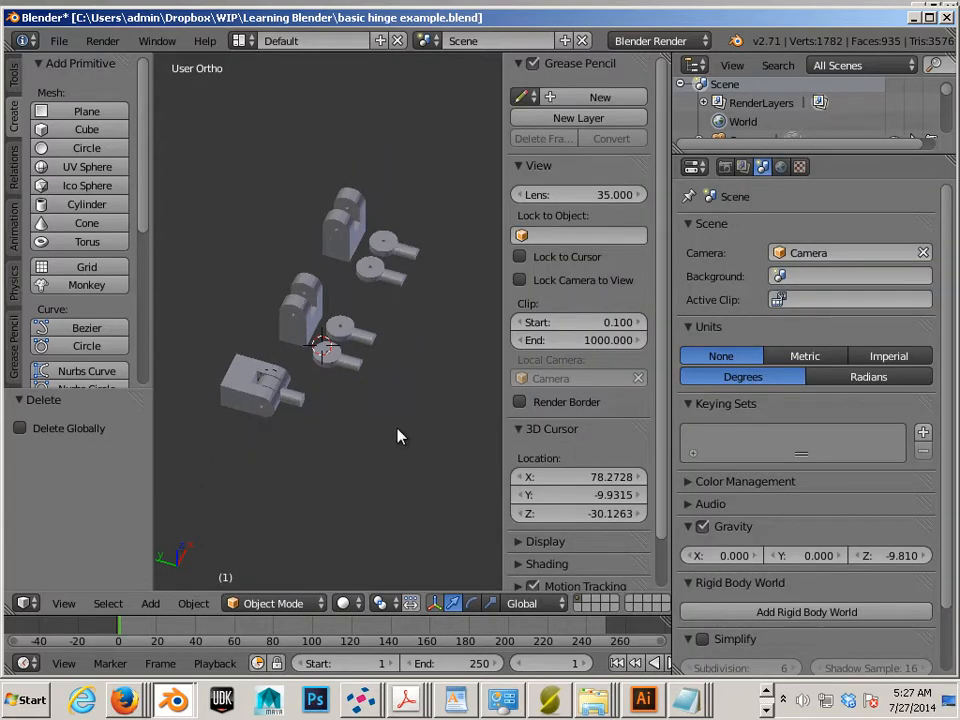
middle_click_drag(424, 380, 343, 455)
scroll(375, 467, "up", 5)
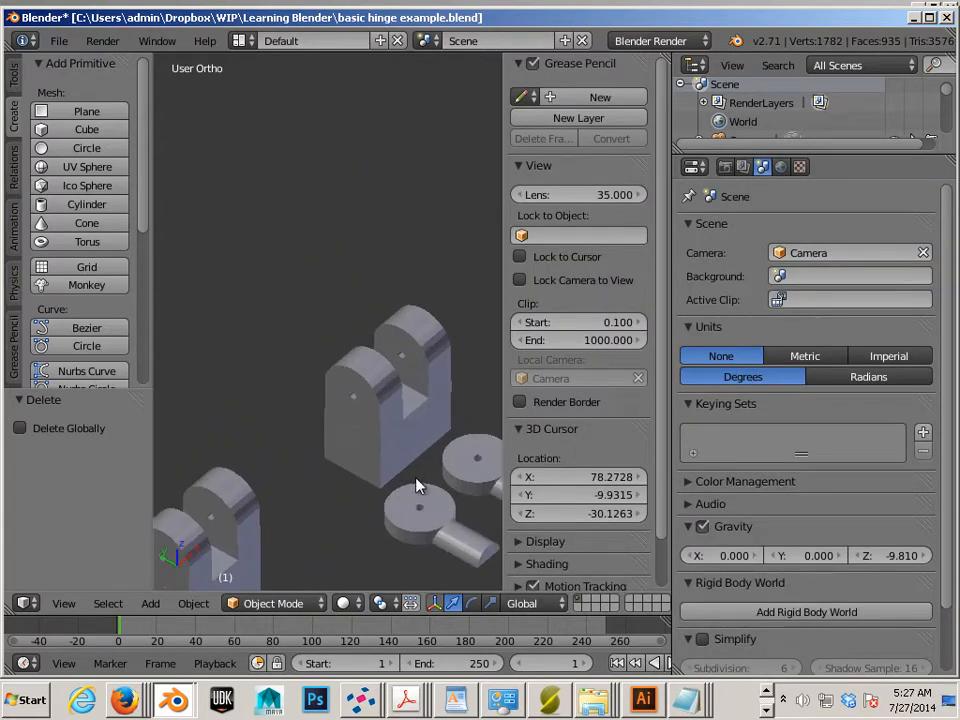
right_click(418, 489)
right_click(456, 439, "shift")
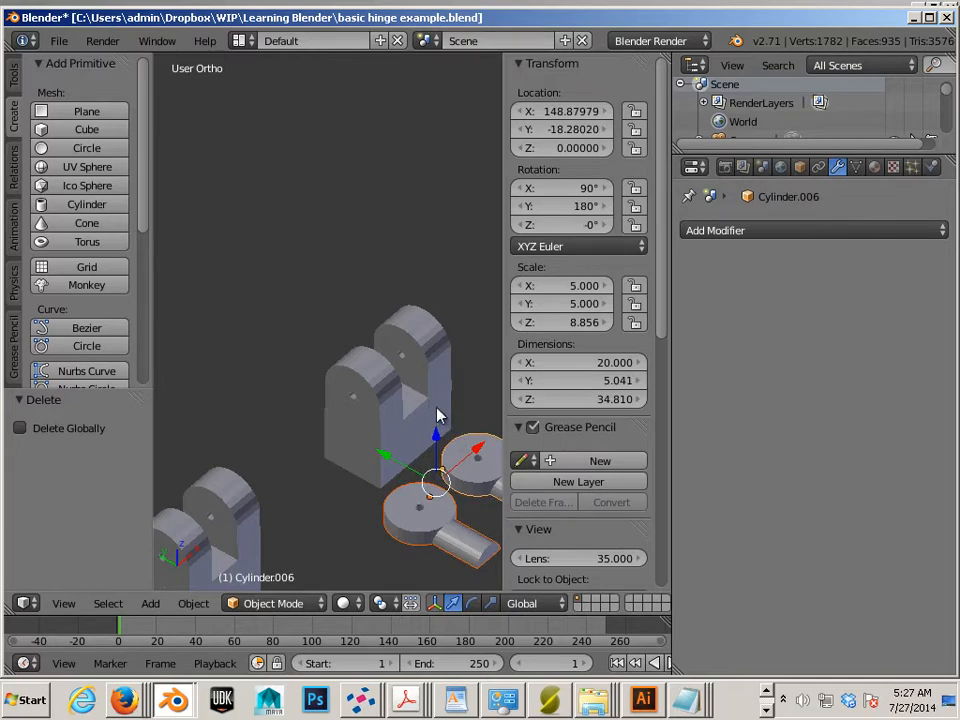
right_click(432, 425, "shift")
scroll(422, 466, "down", 5)
middle_click_drag(354, 407, 277, 392)
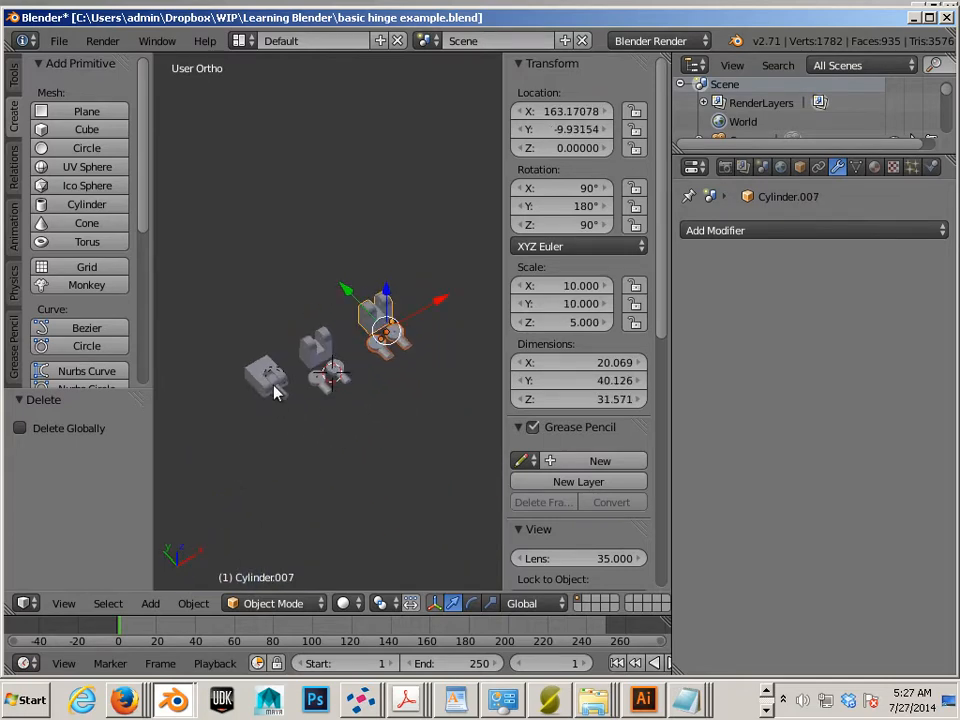
scroll(396, 403, "up", 2)
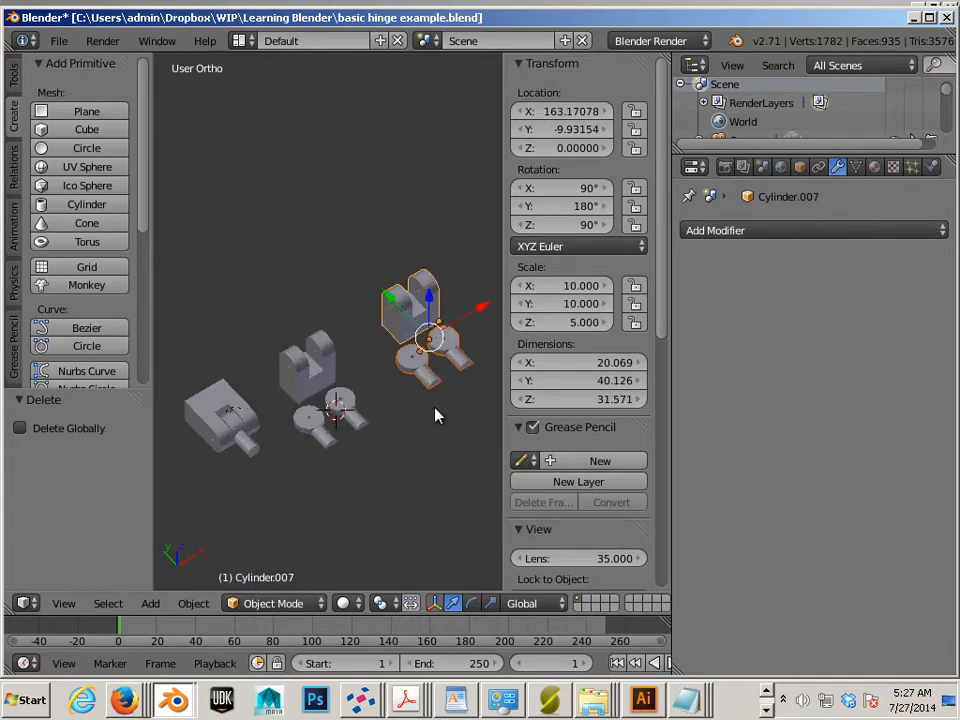
middle_click_drag(437, 414, 371, 448)
scroll(371, 448, "up", 4)
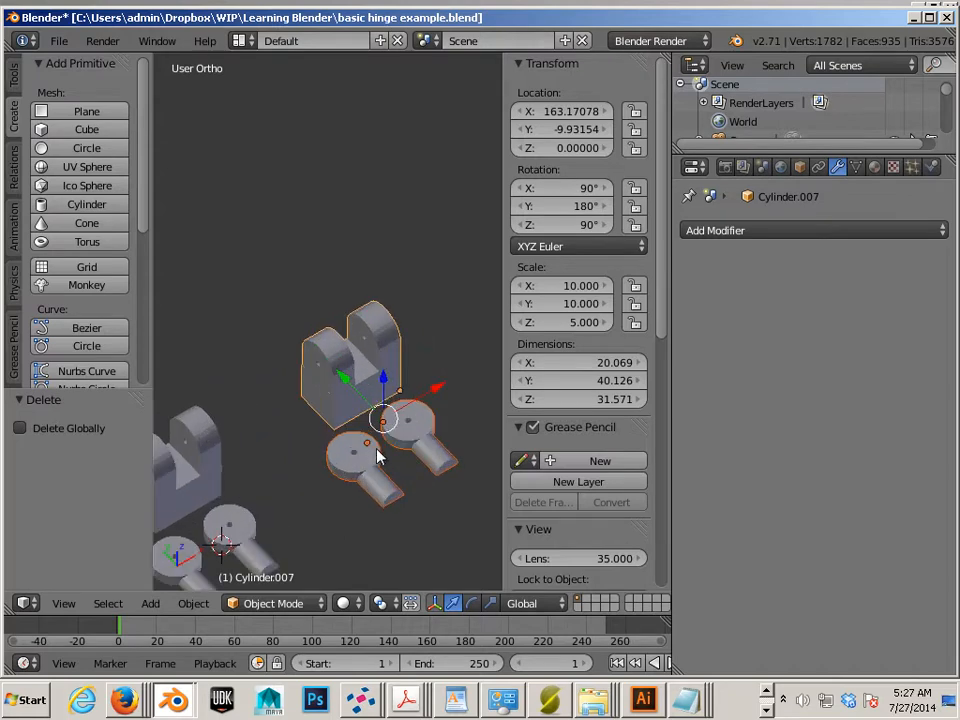
Step: Join the duplicated forked block and both round hinge halves into one object and leave only that object selected
left_click(193, 604)
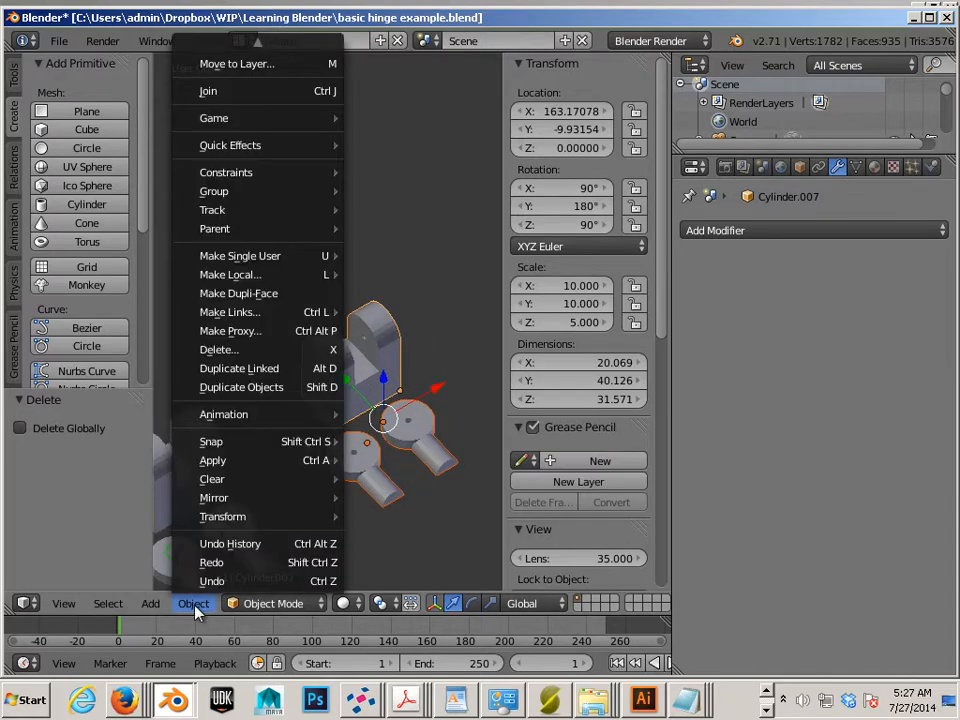
left_click(257, 90)
key("a")
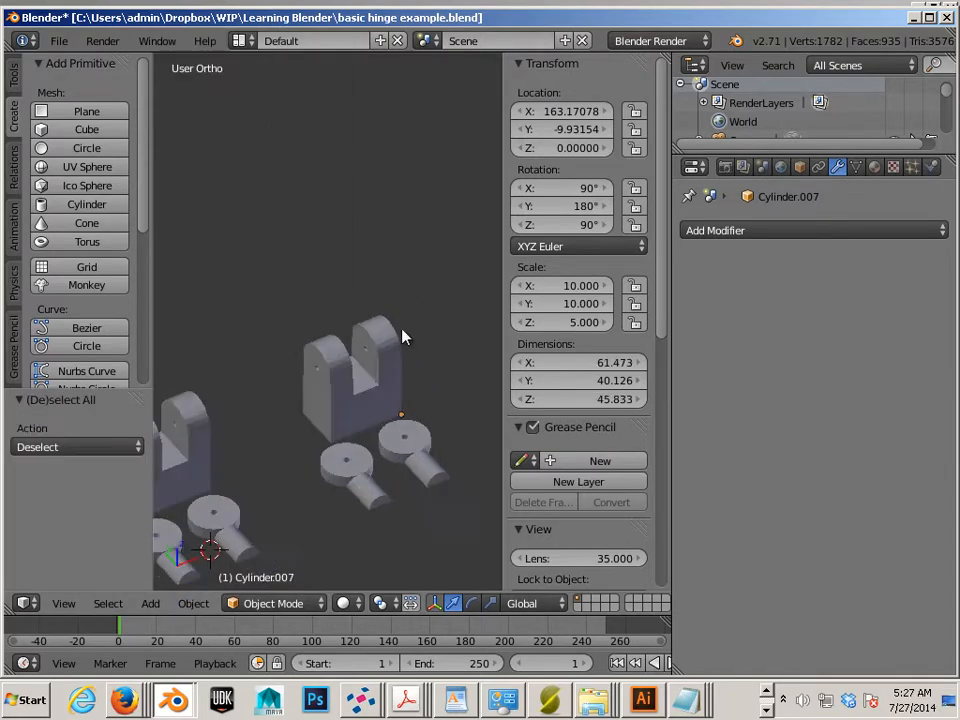
middle_click_drag(403, 336, 373, 204)
middle_click_drag(366, 335, 350, 251, "shift")
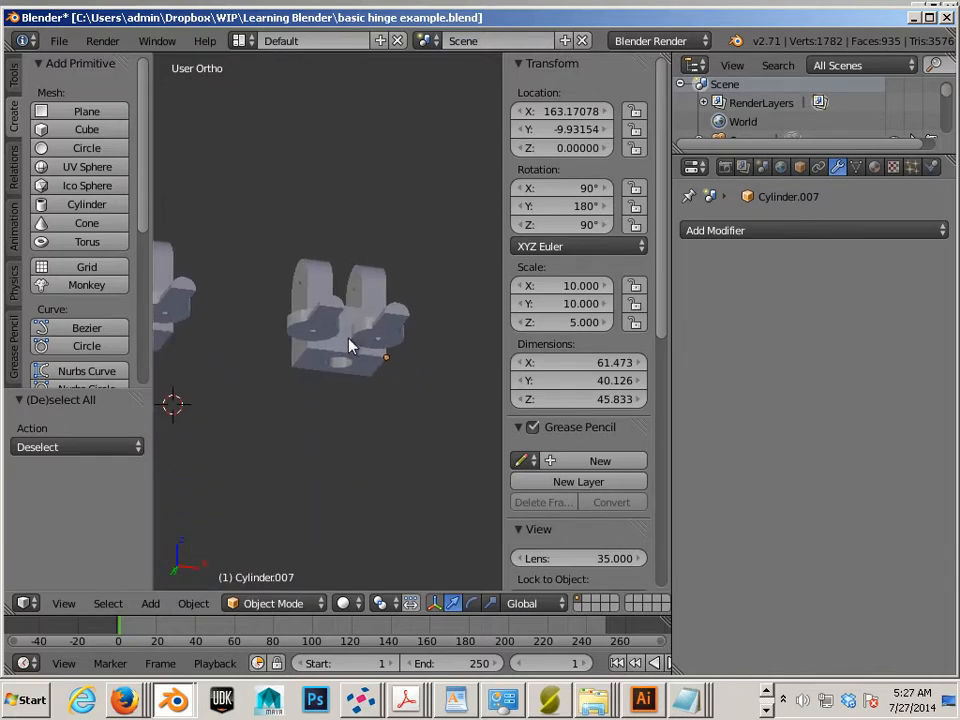
scroll(350, 345, "up", 2)
right_click(355, 376)
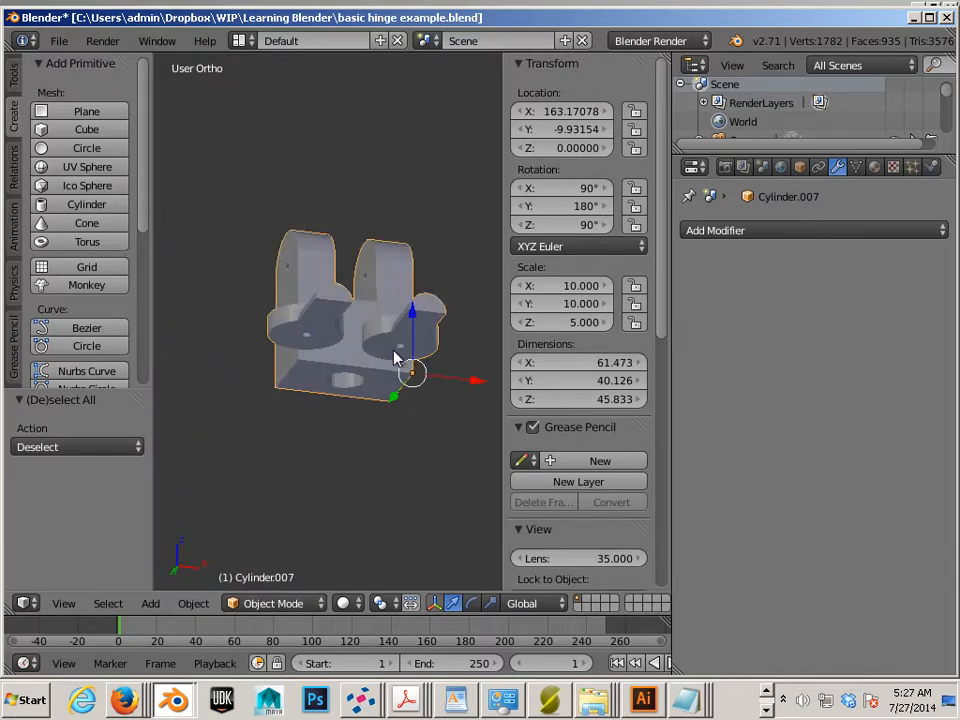
Step: Export the joined hinge object as an STL file named Basic Hinge Joint in the Learning Blender folder
left_click(59, 41)
mouse_move(130, 380)
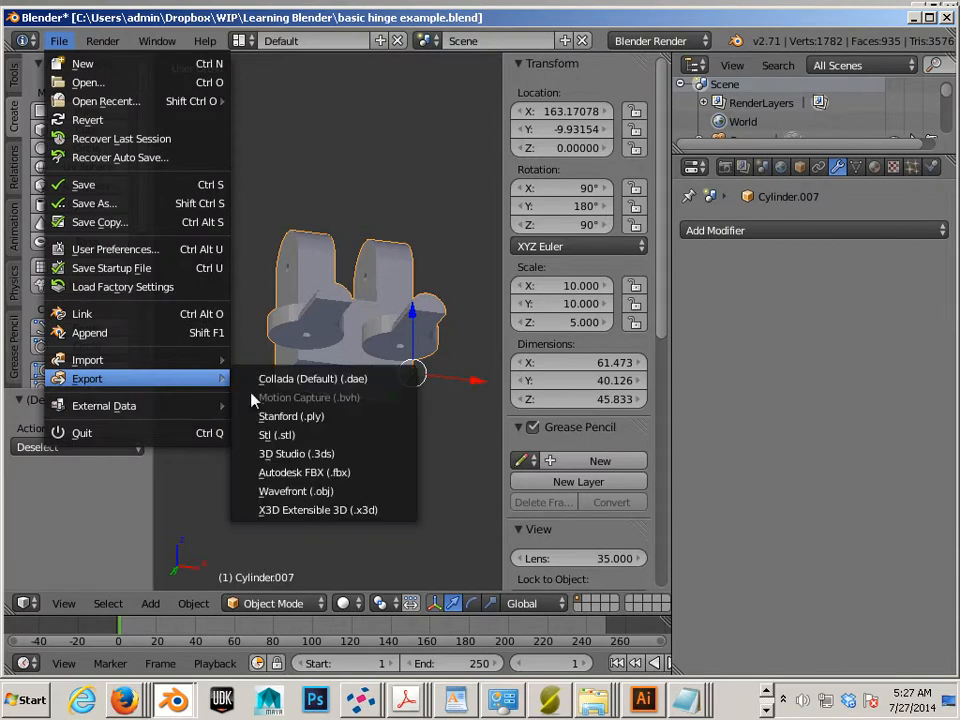
left_click(279, 435)
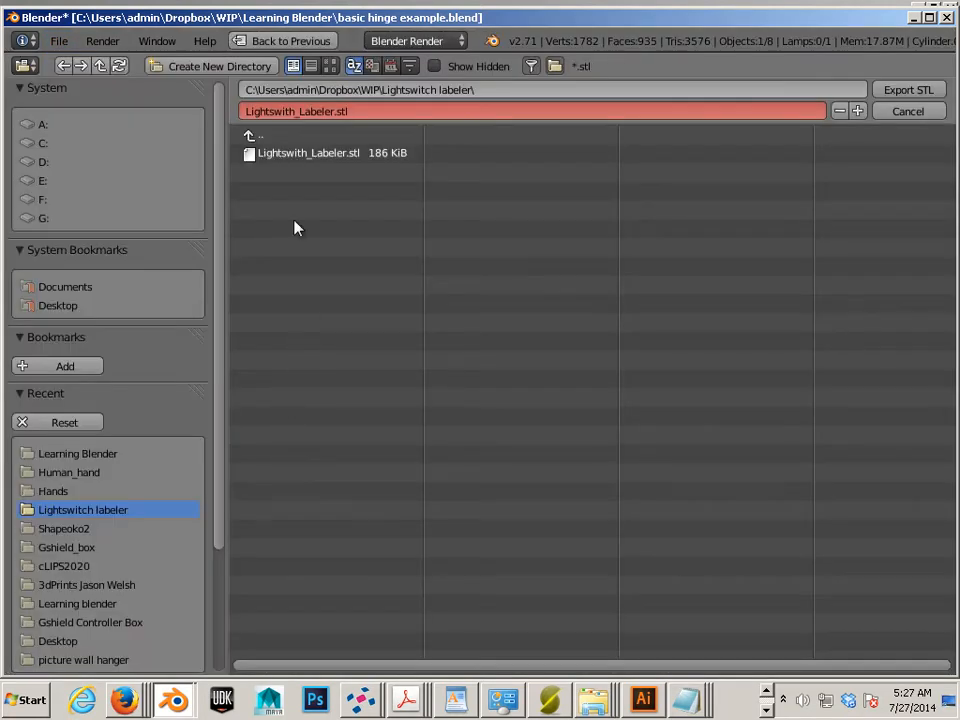
left_click(99, 66)
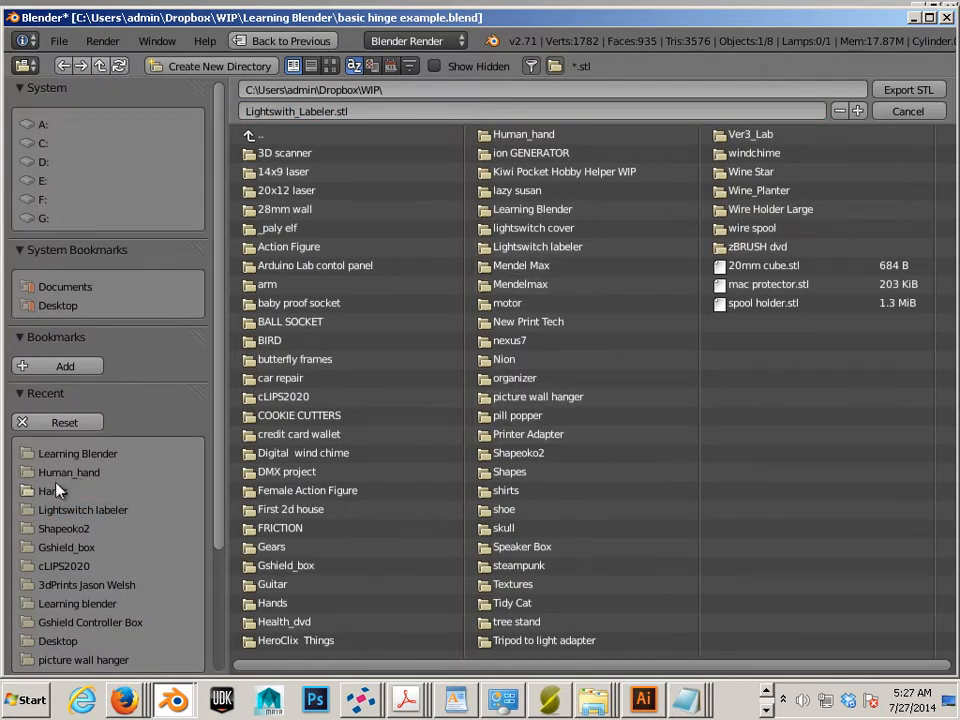
left_click(62, 453)
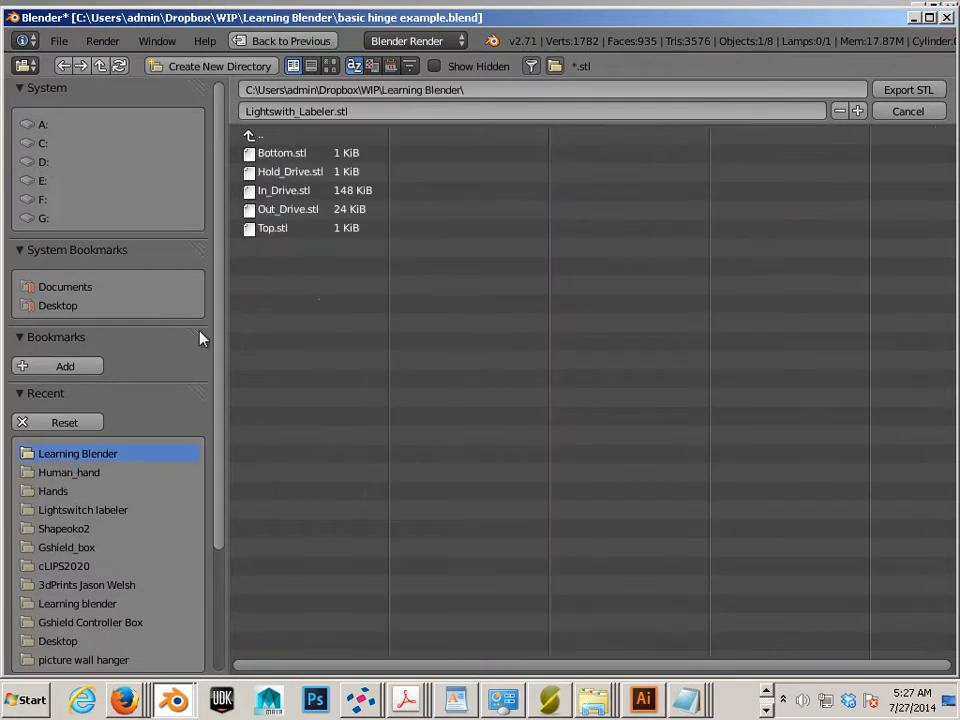
left_click(294, 115)
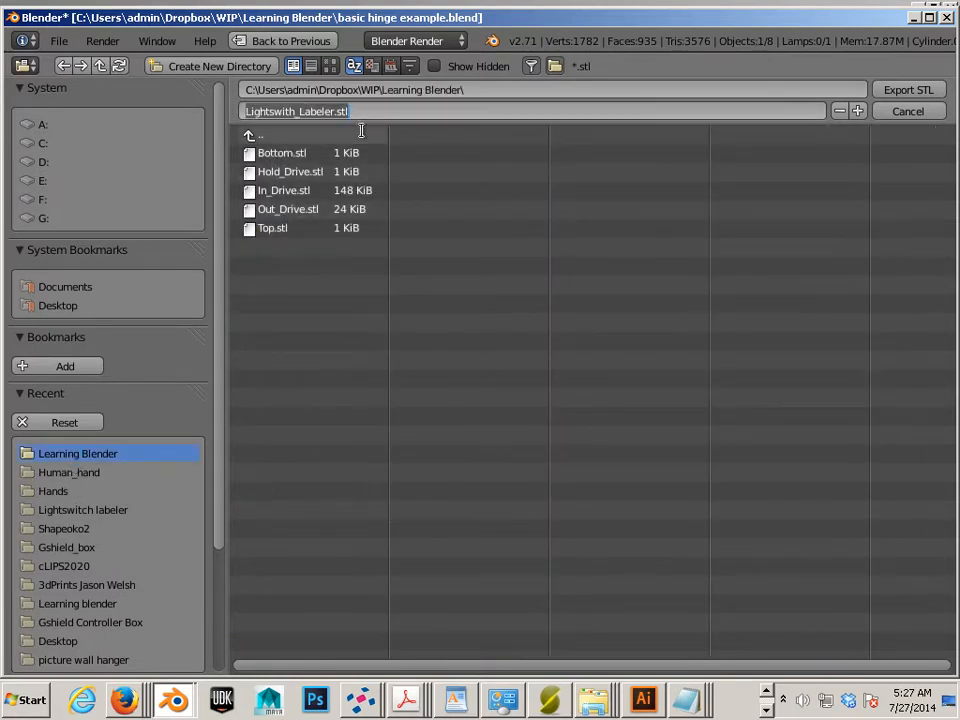
type("Basic Hinge Joint")
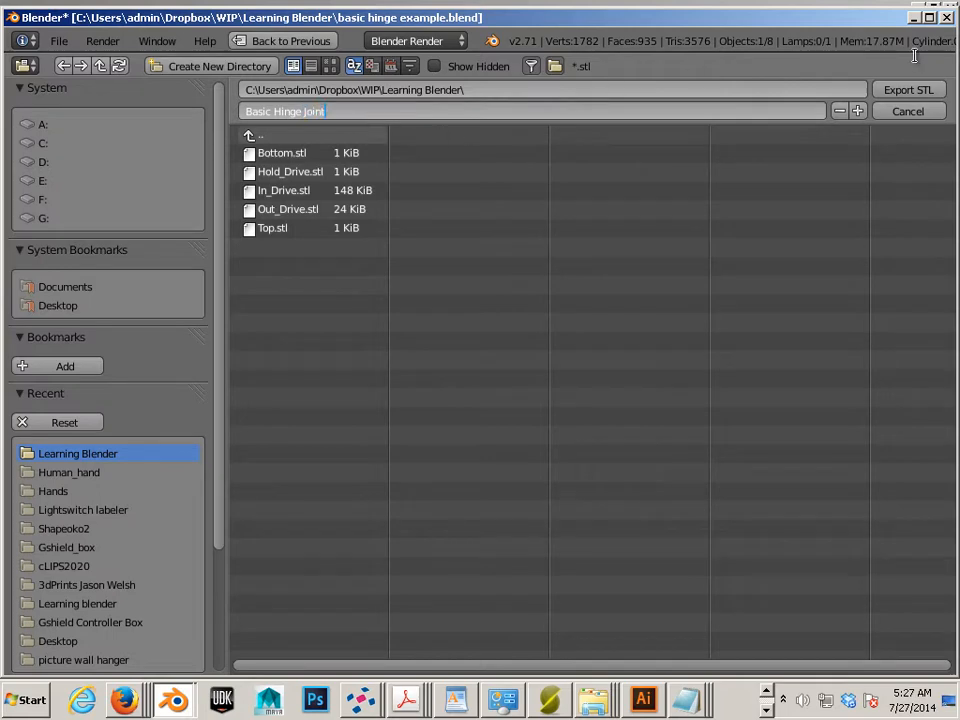
left_click(910, 89)
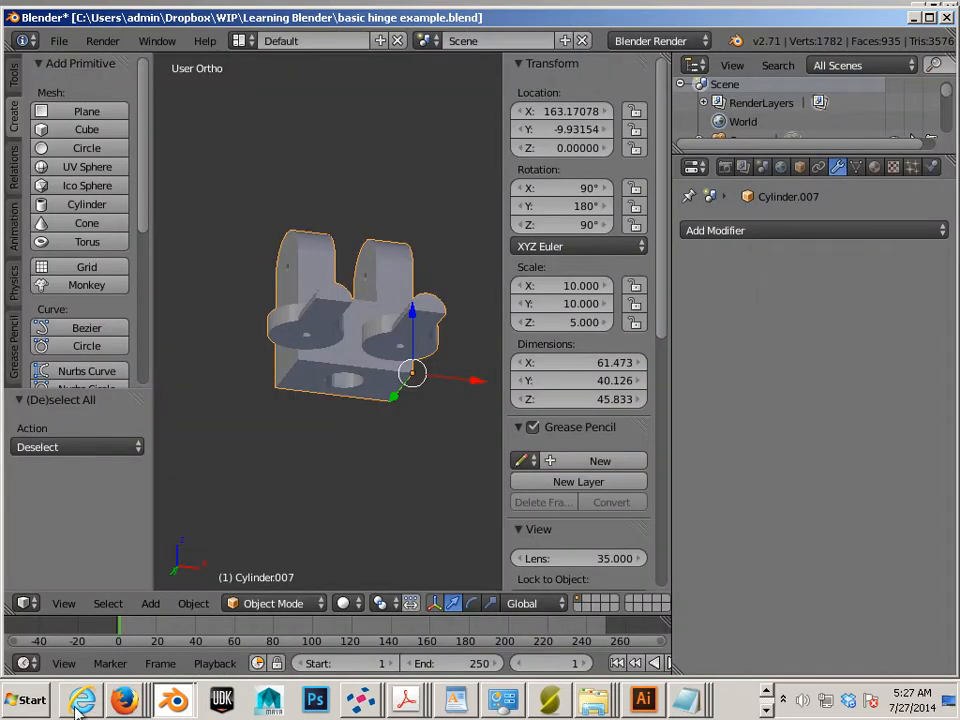
Step: Switch to netfabb and remove the Lightswith_Labeler part from the project
left_click(349, 703)
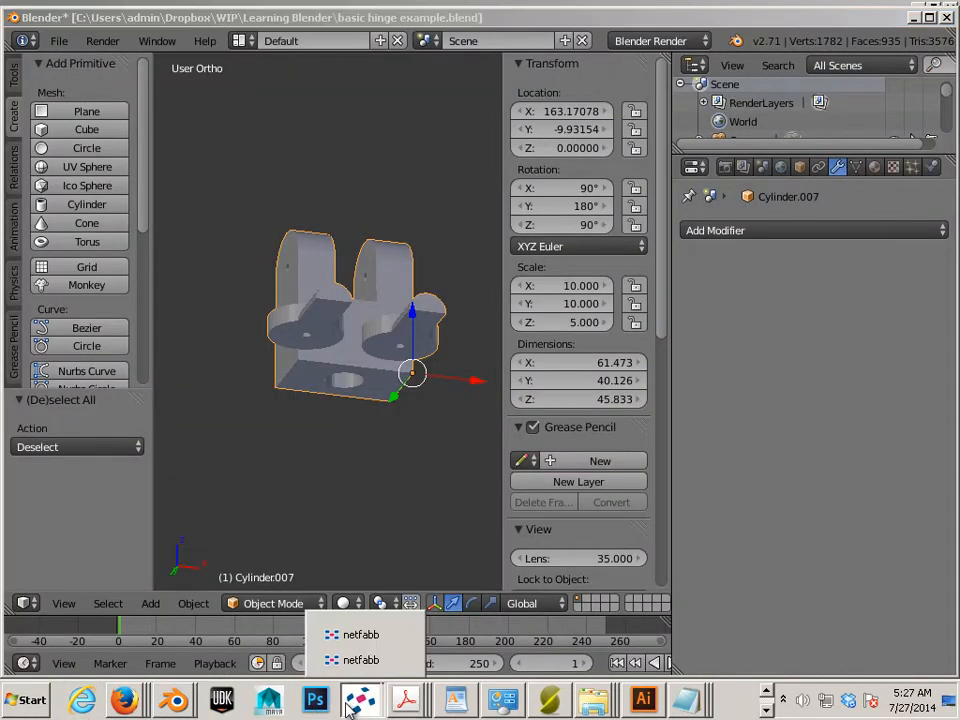
left_click(355, 660)
right_click(348, 244)
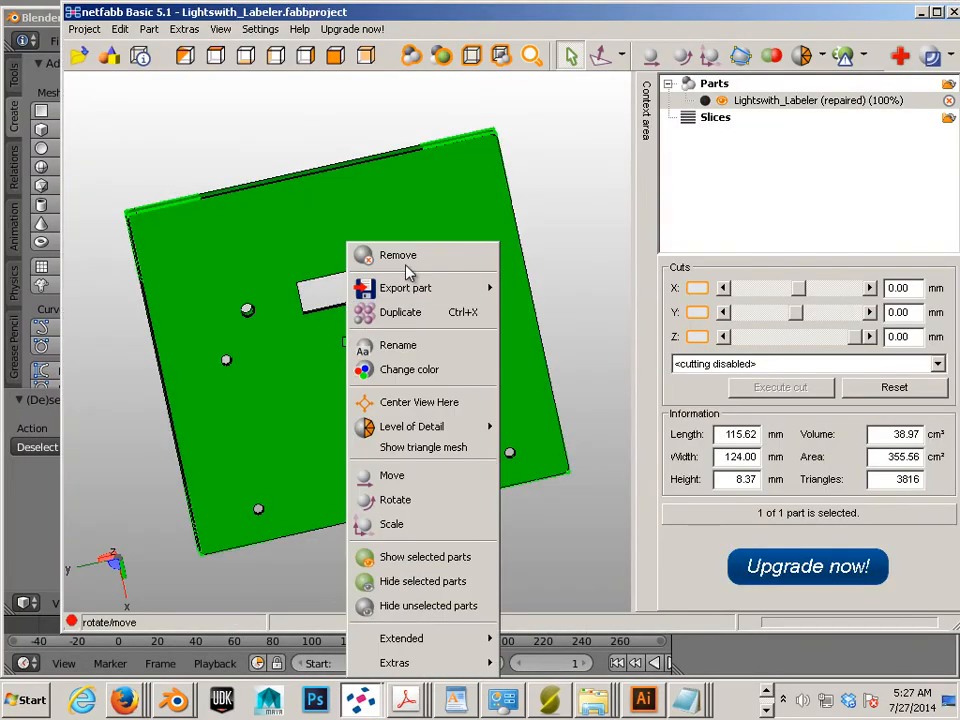
left_click(405, 259)
left_click(435, 398)
Step: Add the Basic Hinge Joint STL from the Learning Blender folder inside WIP as a part
right_click(351, 316)
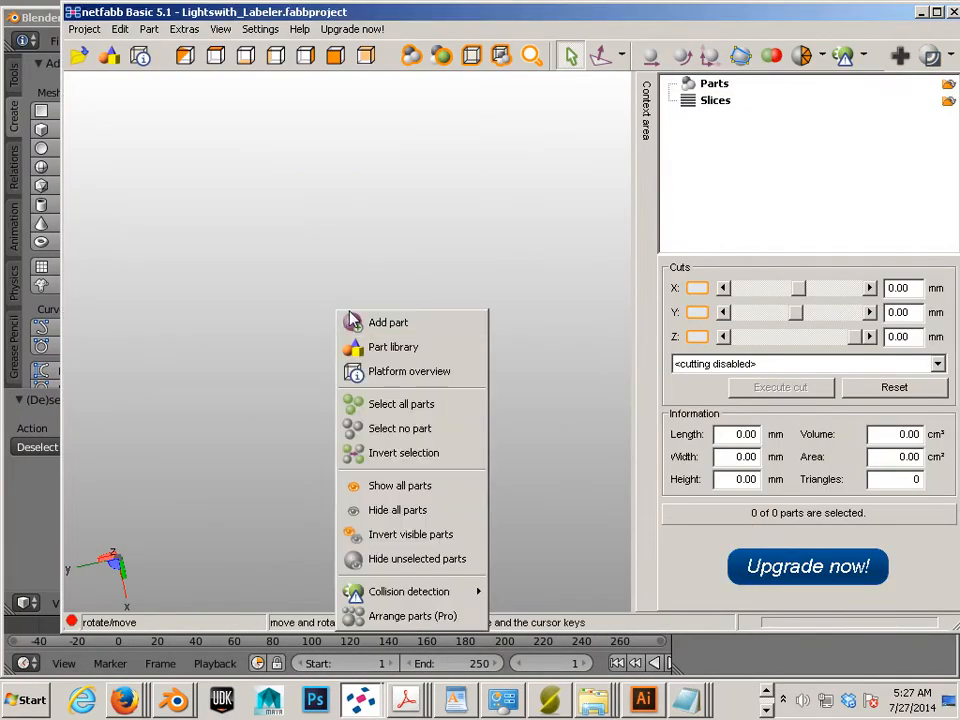
left_click(358, 322)
left_click(407, 207)
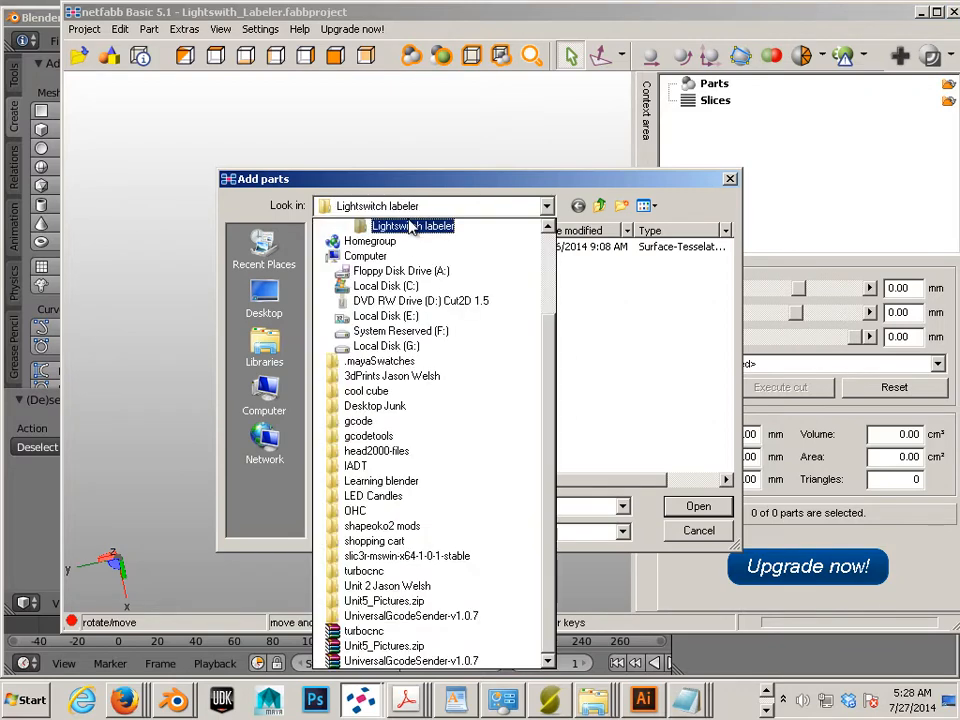
scroll(410, 228, "up", 1)
left_click(350, 253)
left_click(468, 396)
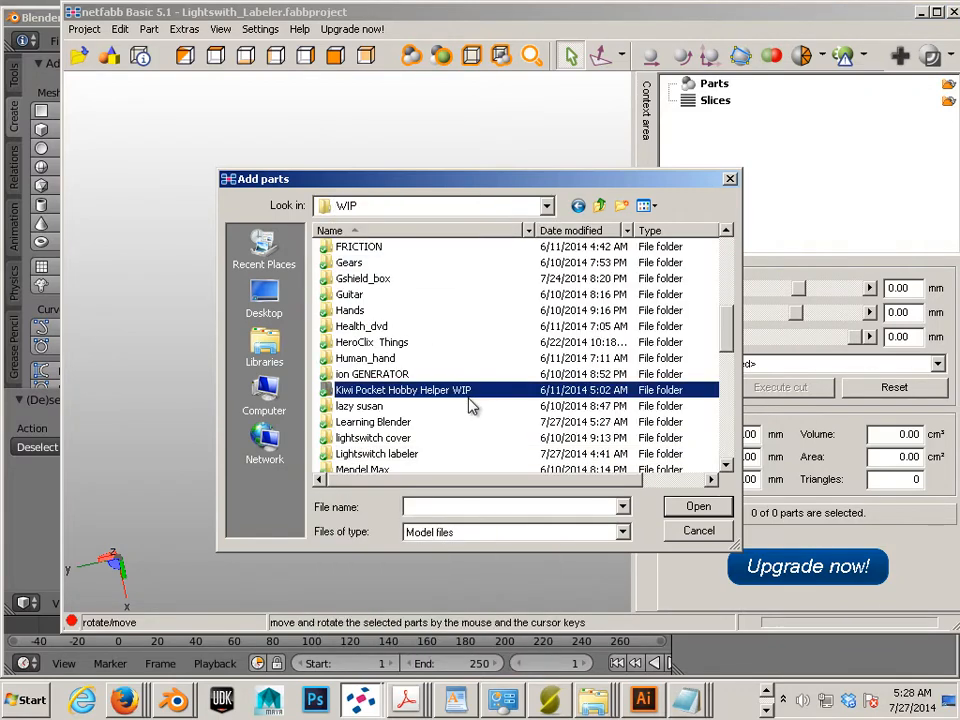
scroll(446, 416, "down", 2)
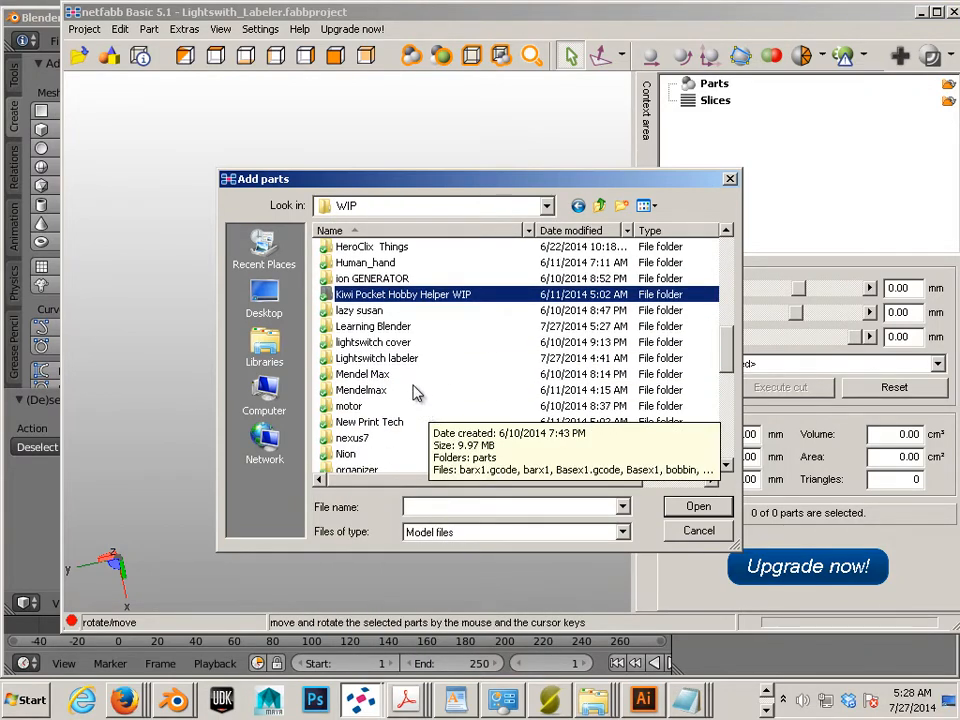
double_click(383, 326)
double_click(388, 253)
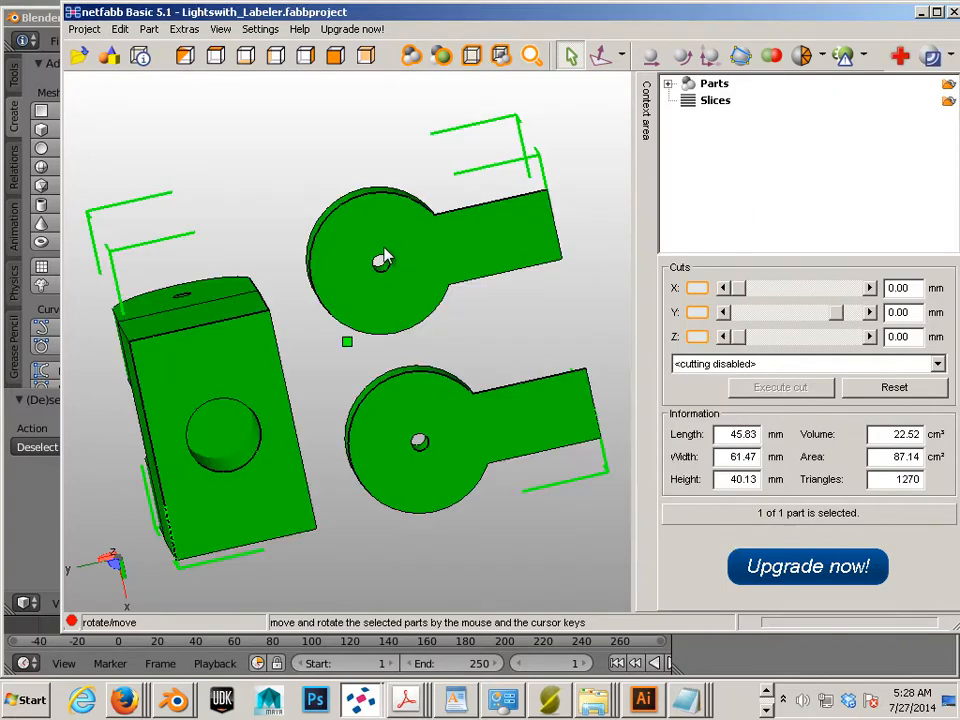
Step: Run the default automatic repair on the hinge part and apply it, removing the old part
right_click_drag(268, 246, 294, 328)
left_click(902, 60)
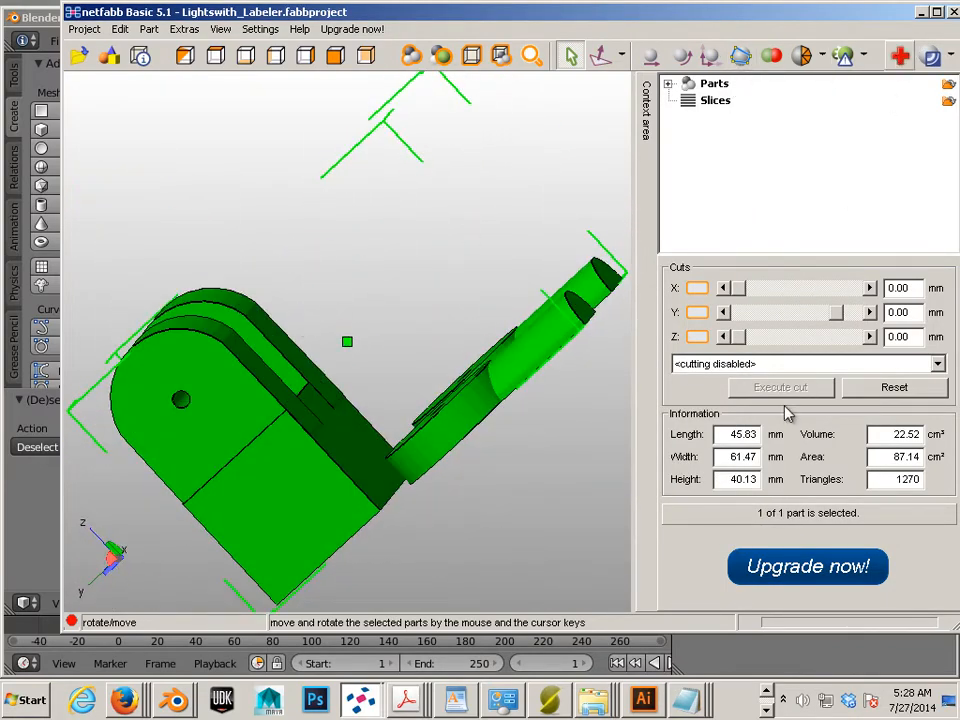
left_click(703, 592)
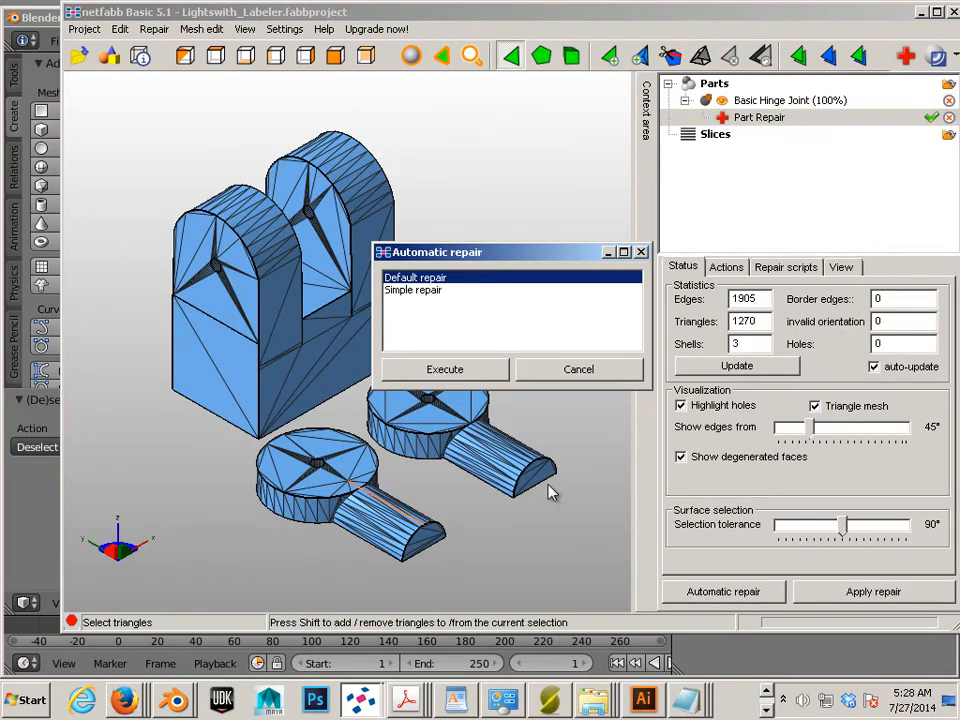
left_click(456, 369)
left_click(840, 591)
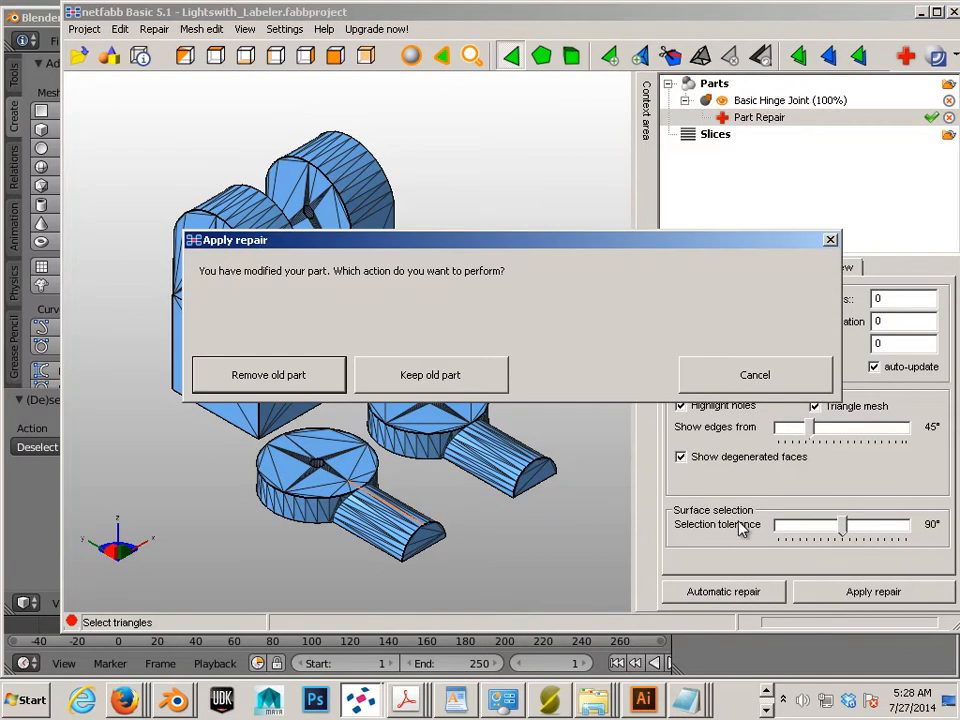
left_click(297, 380)
Step: Export the repaired part as STL over the existing Basic Hinge Joint file, optimizing the mesh before exporting
right_click(259, 409)
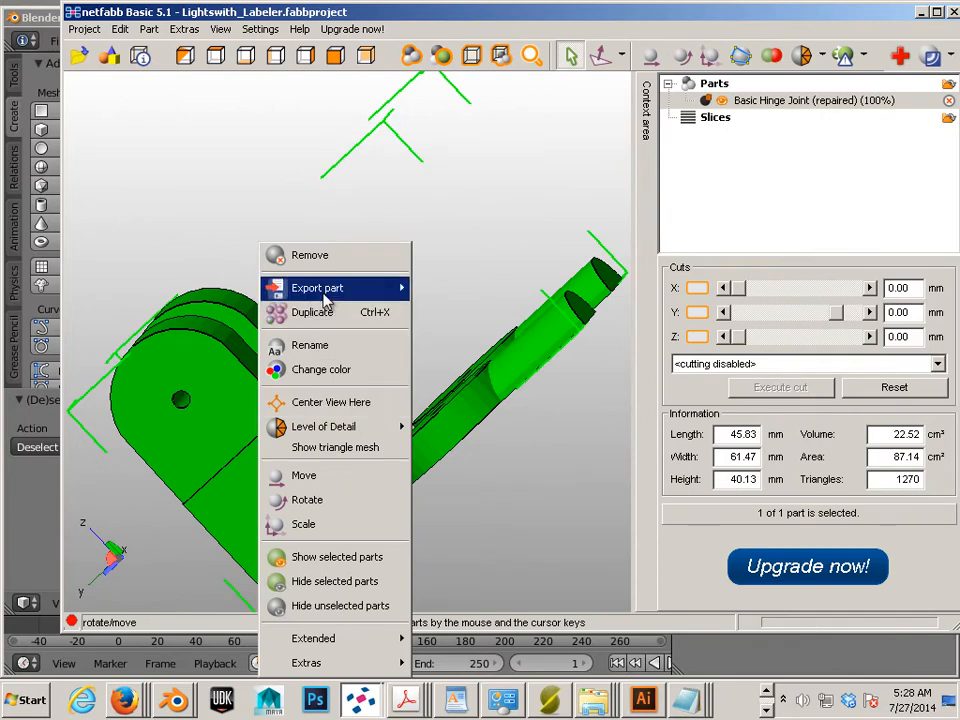
mouse_move(326, 292)
left_click(240, 294)
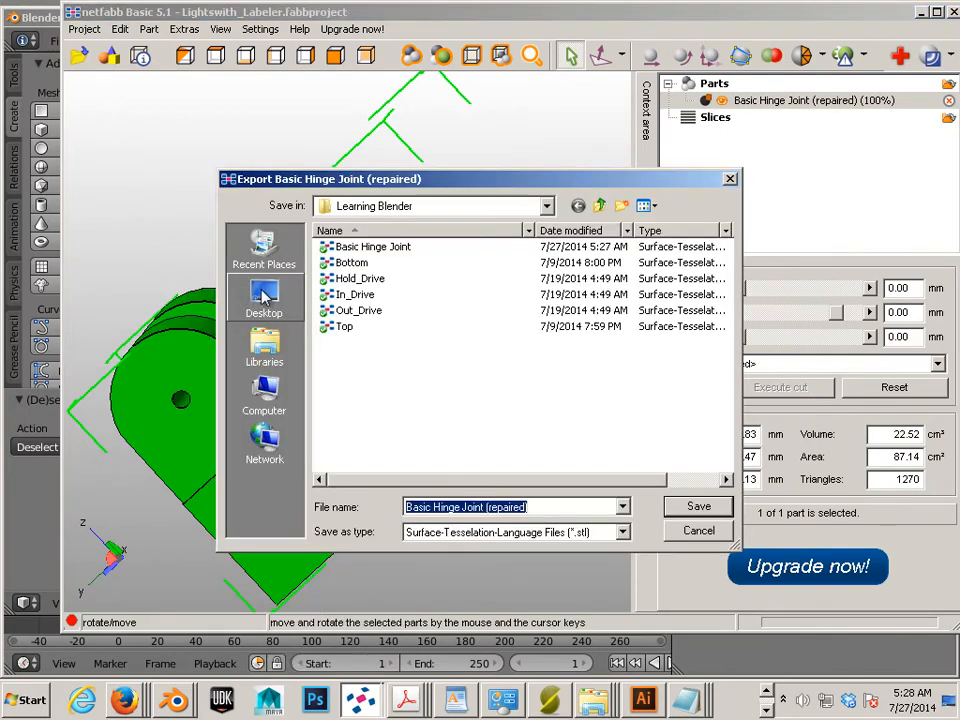
left_click(355, 247)
left_click(698, 506)
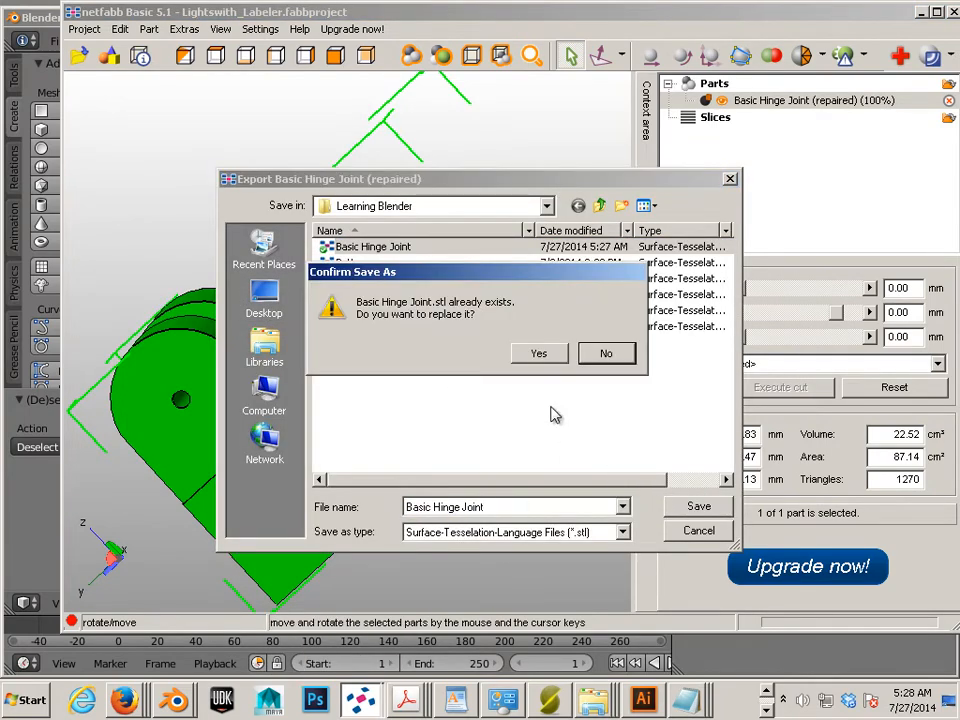
left_click(538, 351)
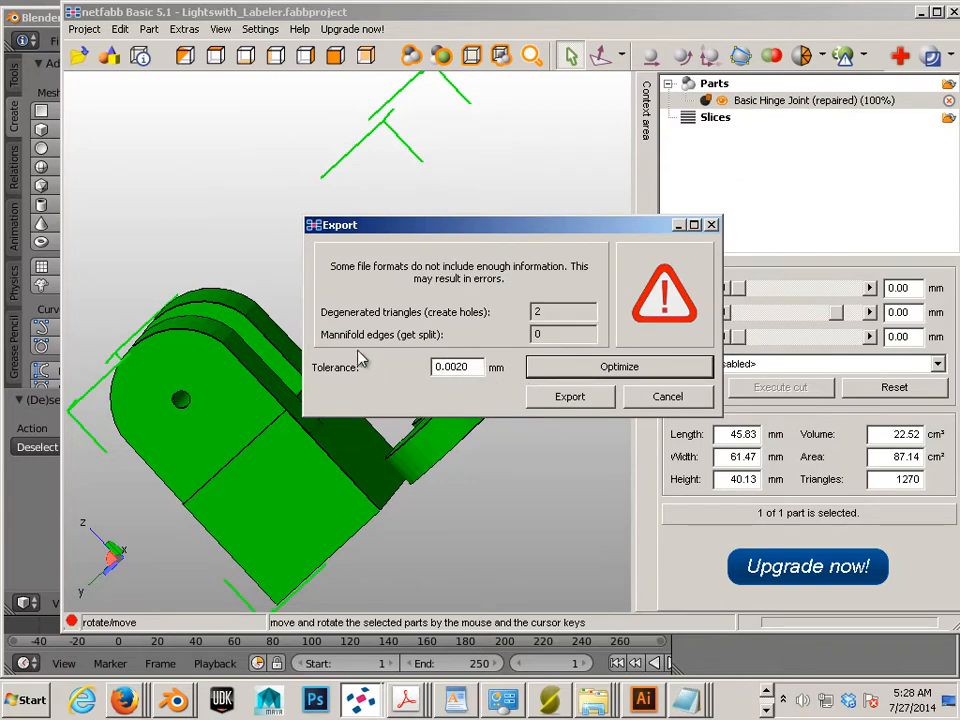
left_click(565, 368)
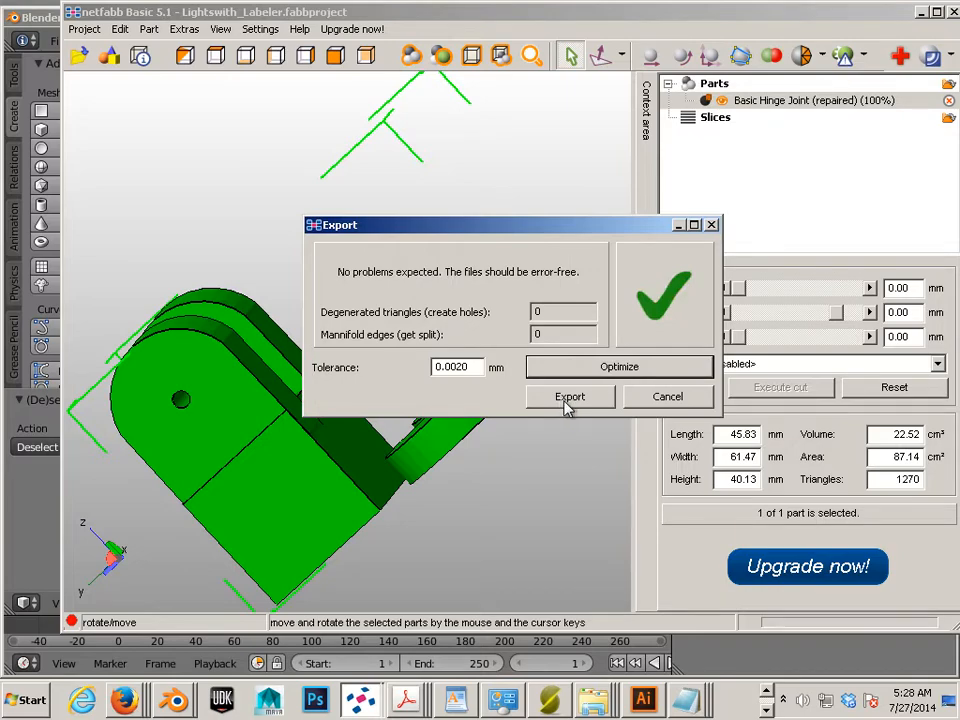
left_click(568, 400)
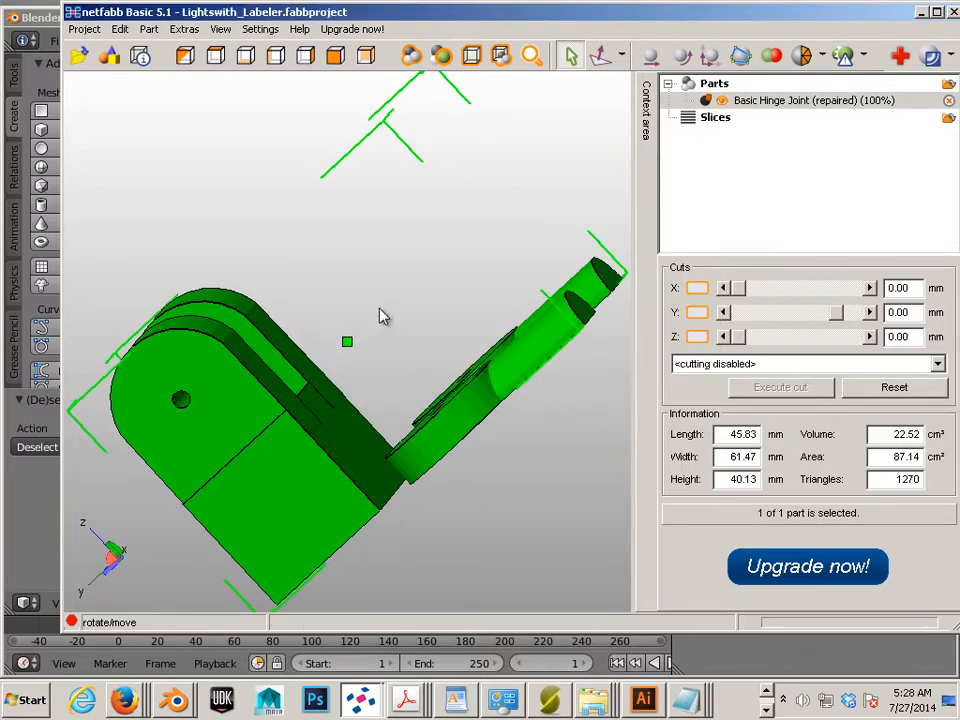
right_click_drag(379, 308, 456, 291)
left_click(458, 329)
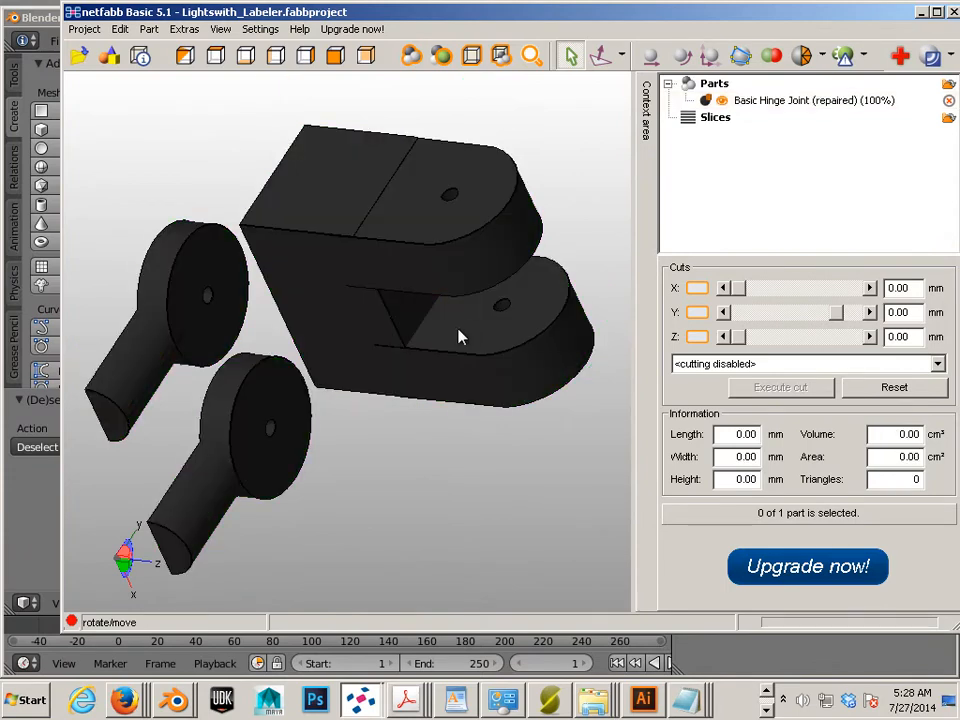
right_click_drag(458, 337, 381, 315)
left_click(405, 347)
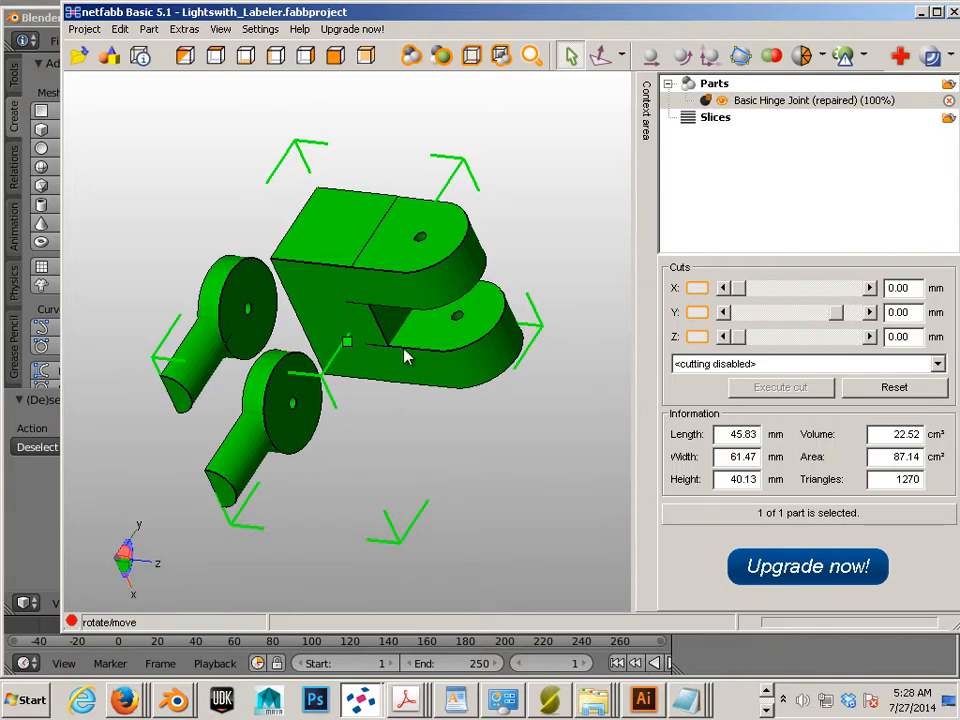
Step: Switch to Slic3r and delete all objects from the plate
left_click(560, 704)
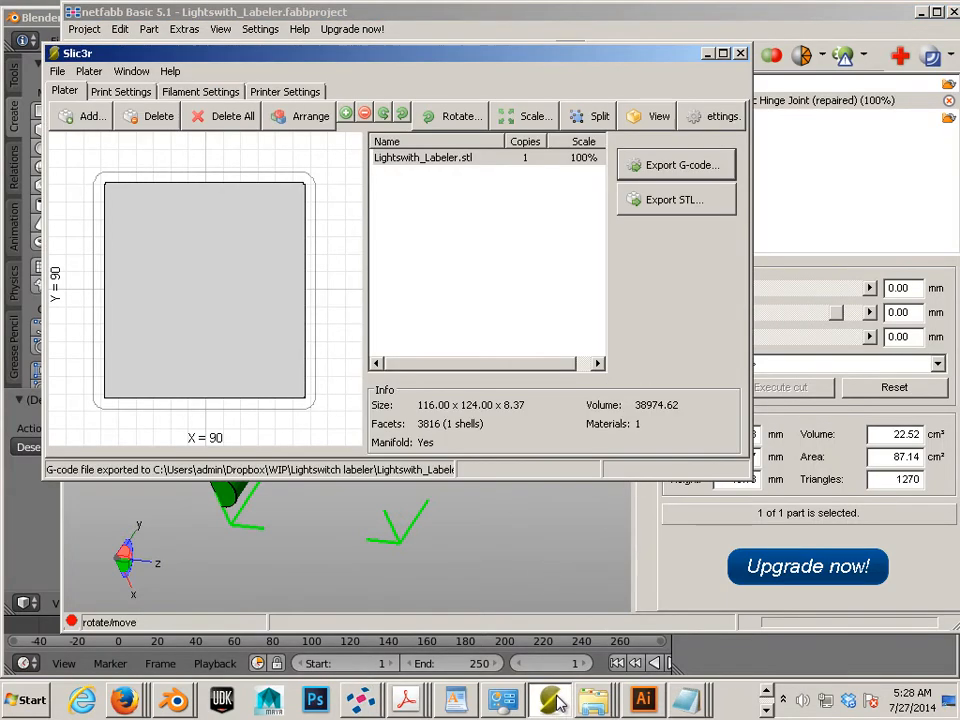
left_click(226, 116)
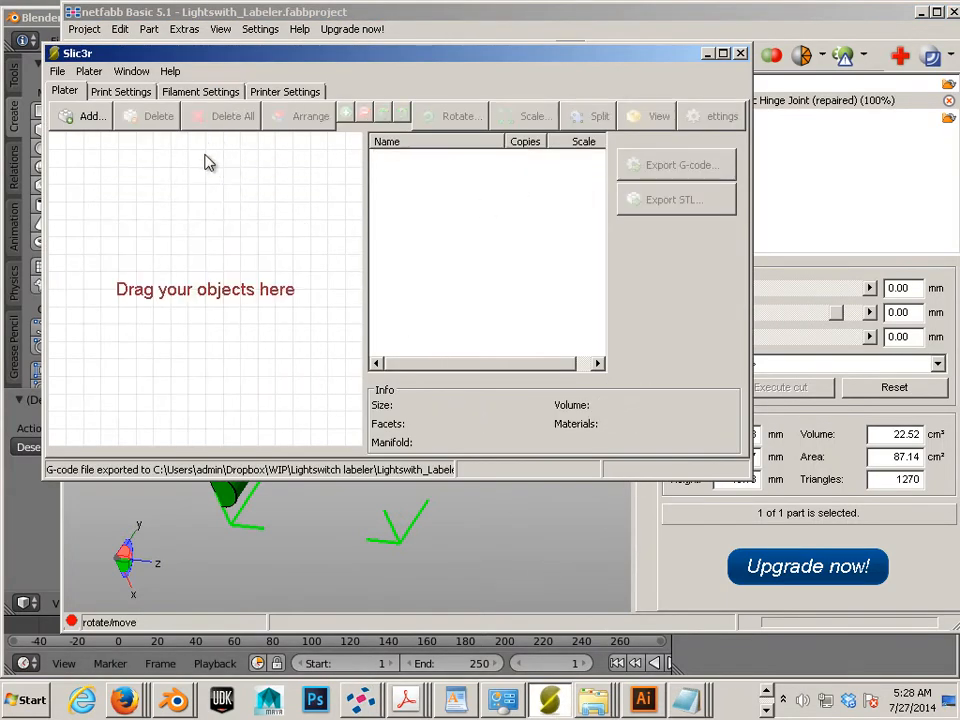
Step: Add the Basic Hinge Joint STL from the Learning Blender folder inside WIP to the plate
left_click(92, 116)
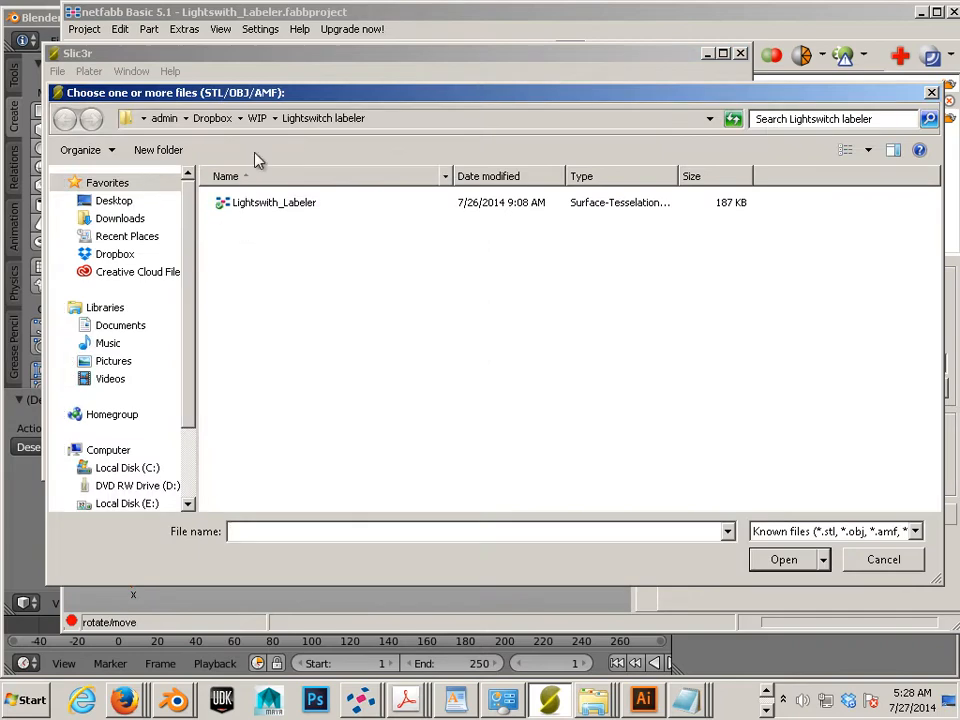
left_click(258, 119)
left_click(292, 372)
scroll(283, 375, "up", 5)
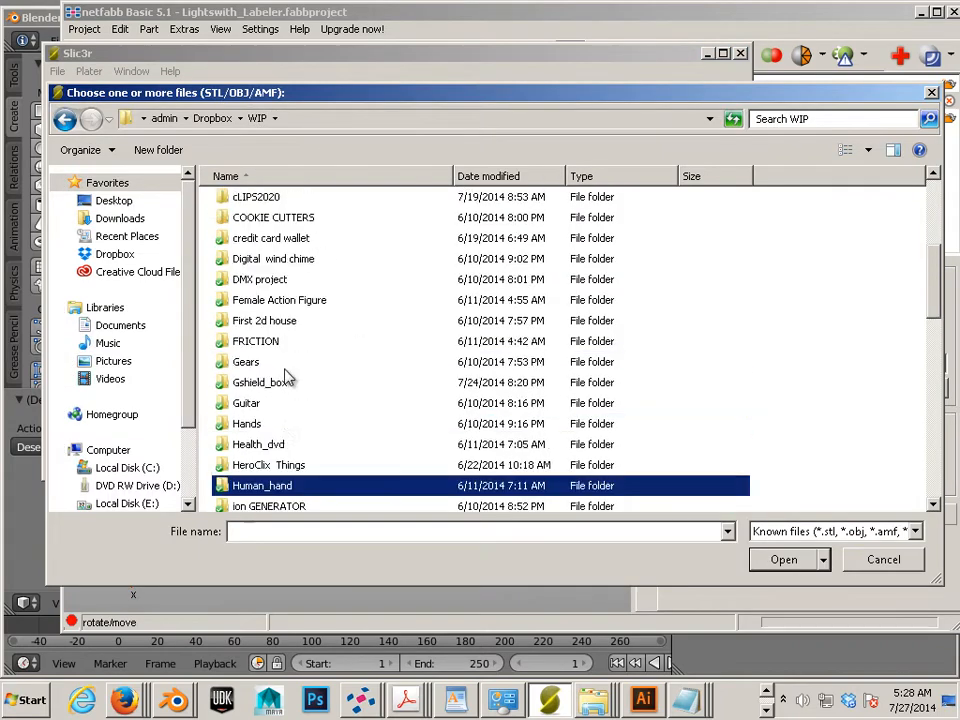
scroll(287, 376, "down", 3)
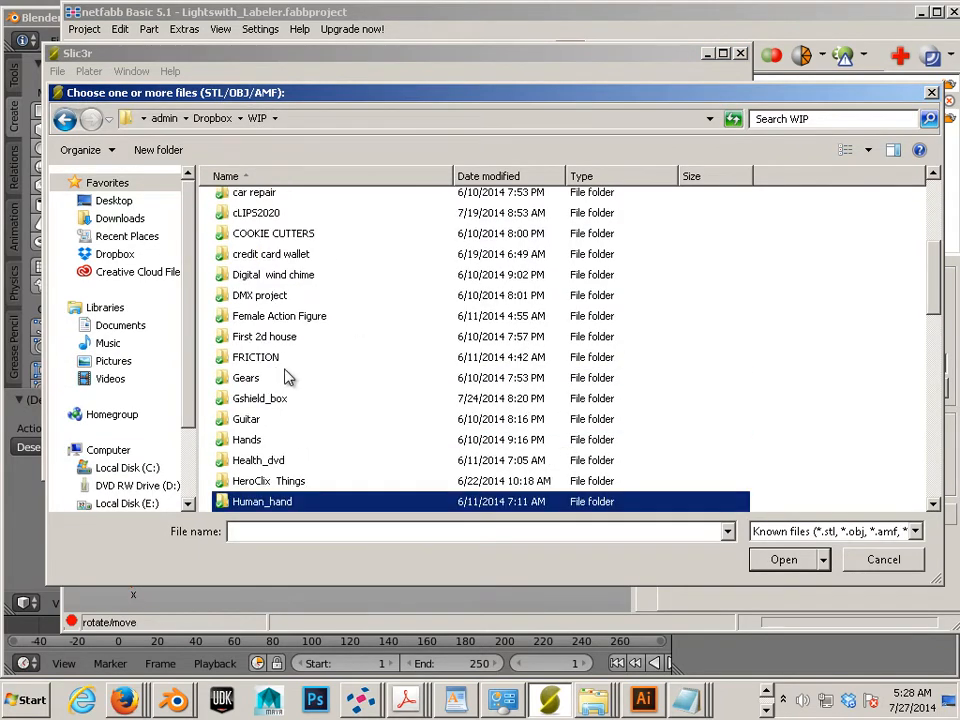
scroll(287, 374, "up", 1)
scroll(287, 376, "down", 3)
scroll(276, 405, "down", 1)
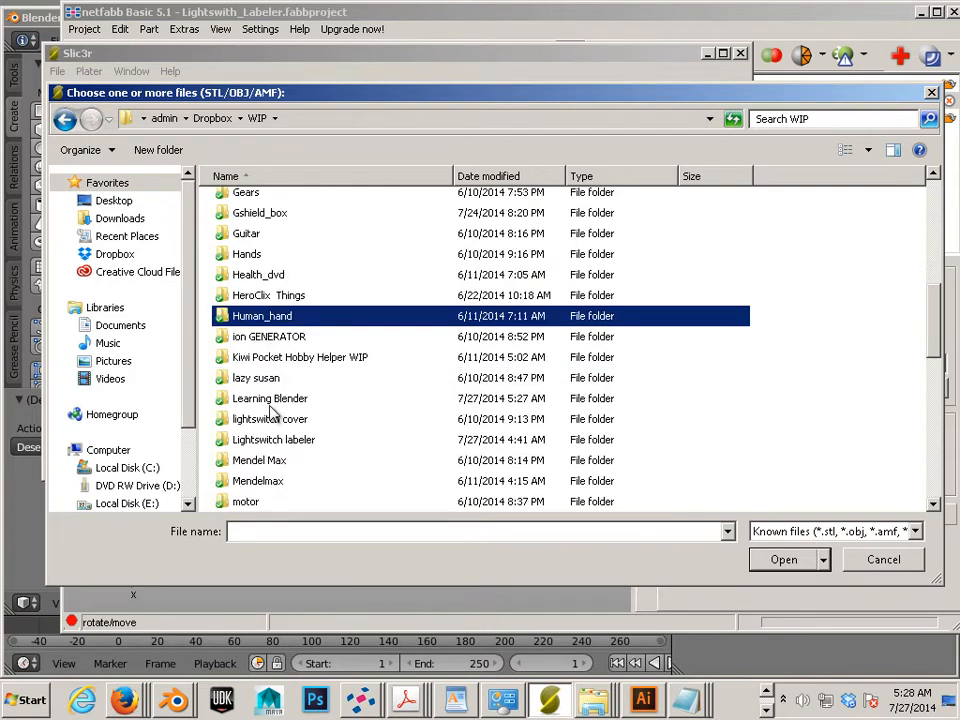
double_click(279, 399)
double_click(259, 205)
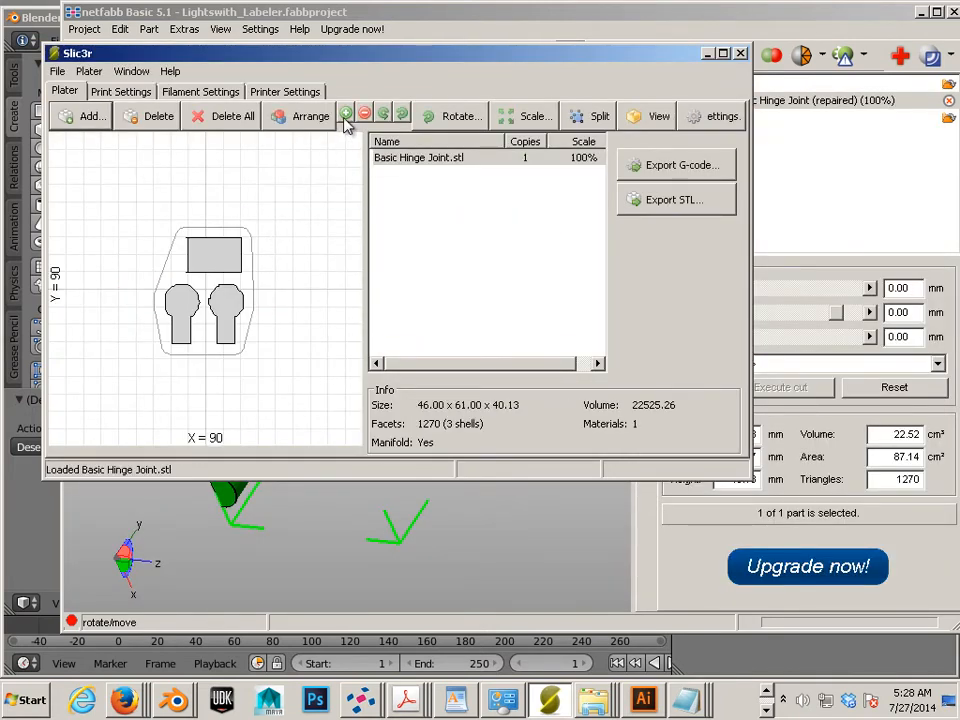
Step: Add a second copy of the hinge joint and move the two copies side by side around the plate's centre
left_click(345, 115)
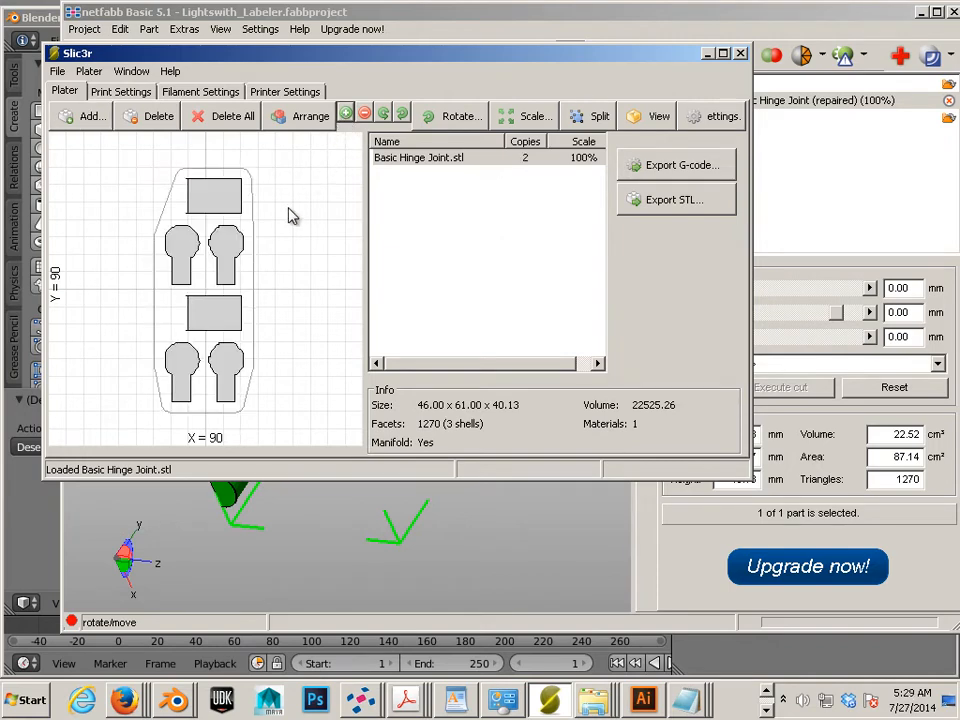
left_click(177, 248)
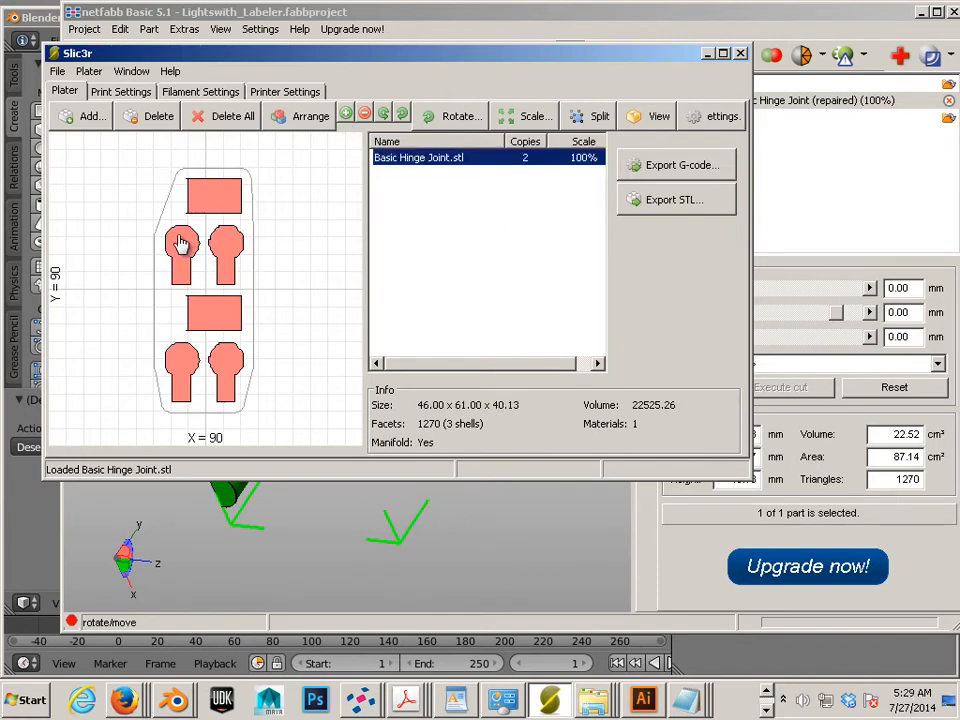
left_click_drag(214, 247, 300, 350)
left_click(181, 316)
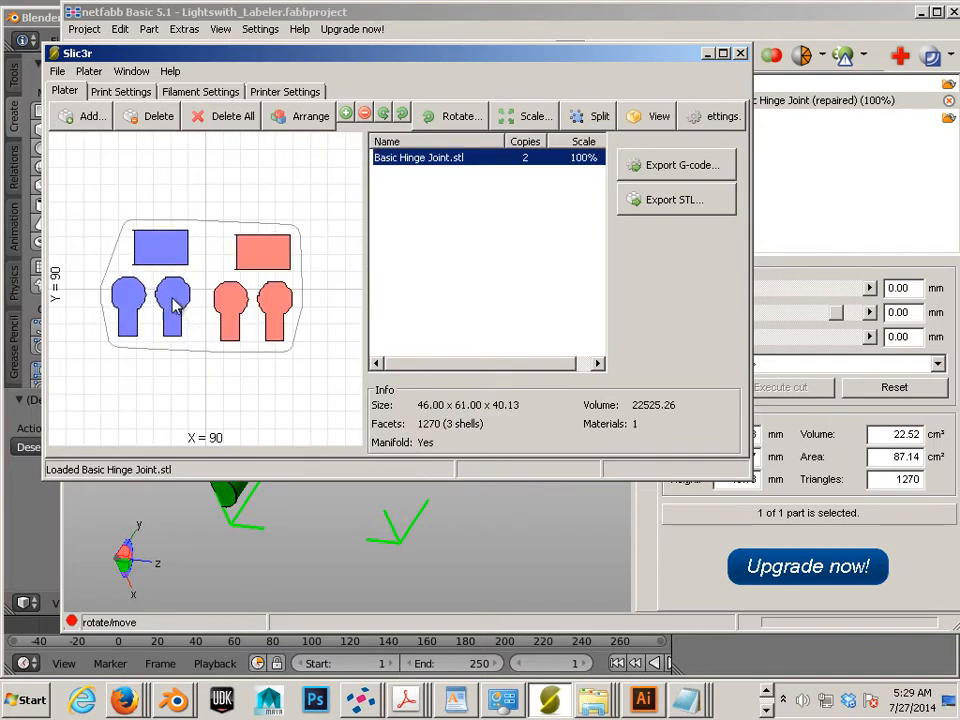
left_click_drag(176, 303, 240, 306)
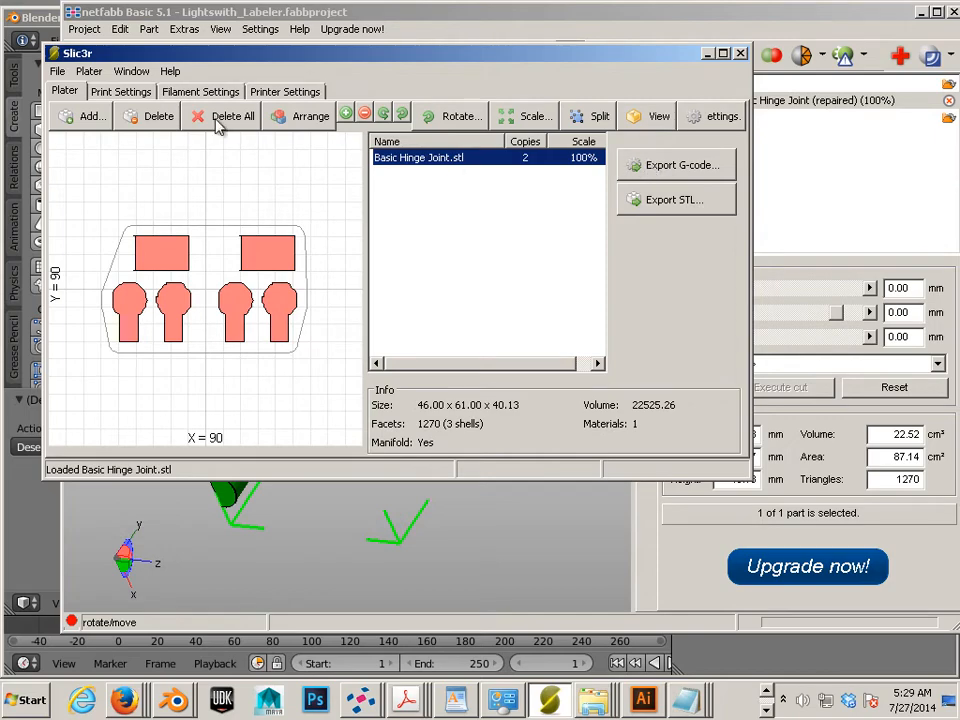
Step: Load the spiderman configuration file from the Dropbox folder
left_click(57, 71)
left_click(68, 97)
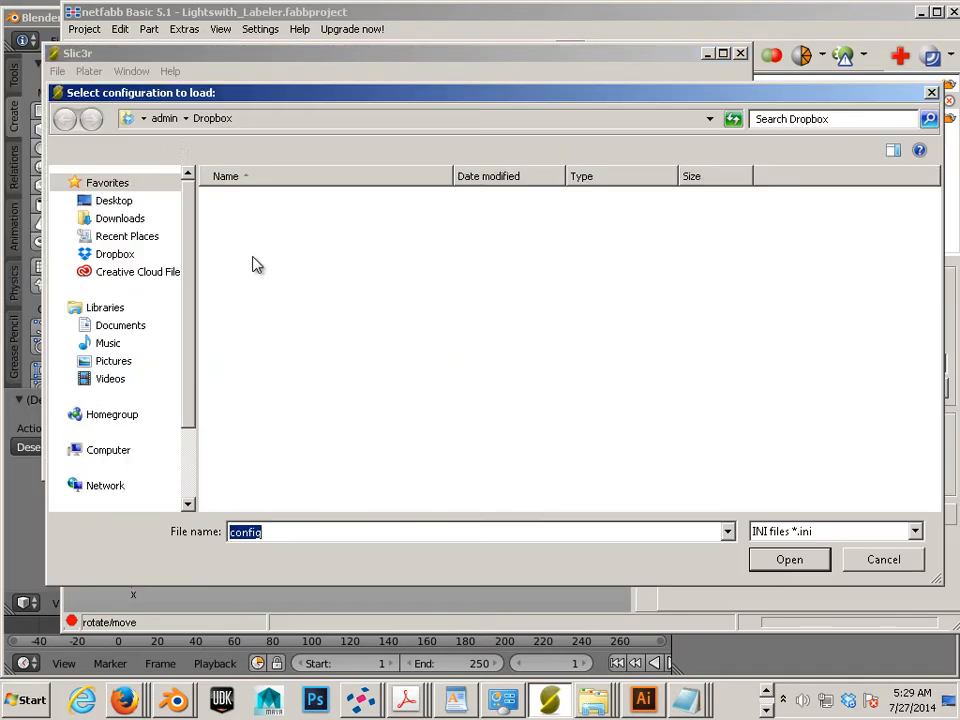
left_click(343, 411)
scroll(338, 404, "down", 10)
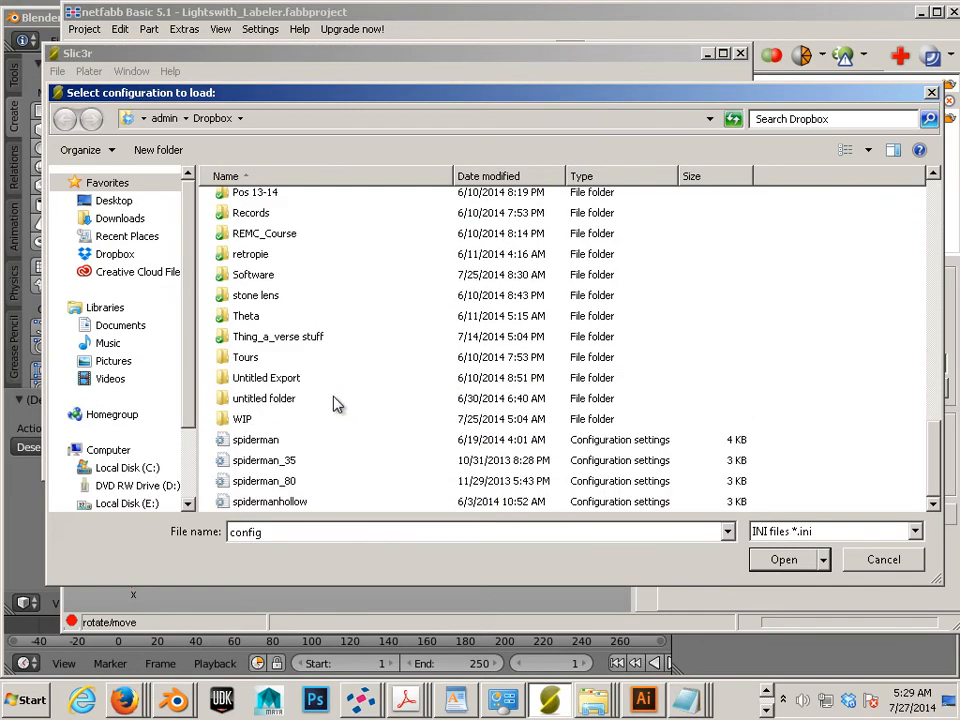
left_click(255, 440)
left_click(782, 560)
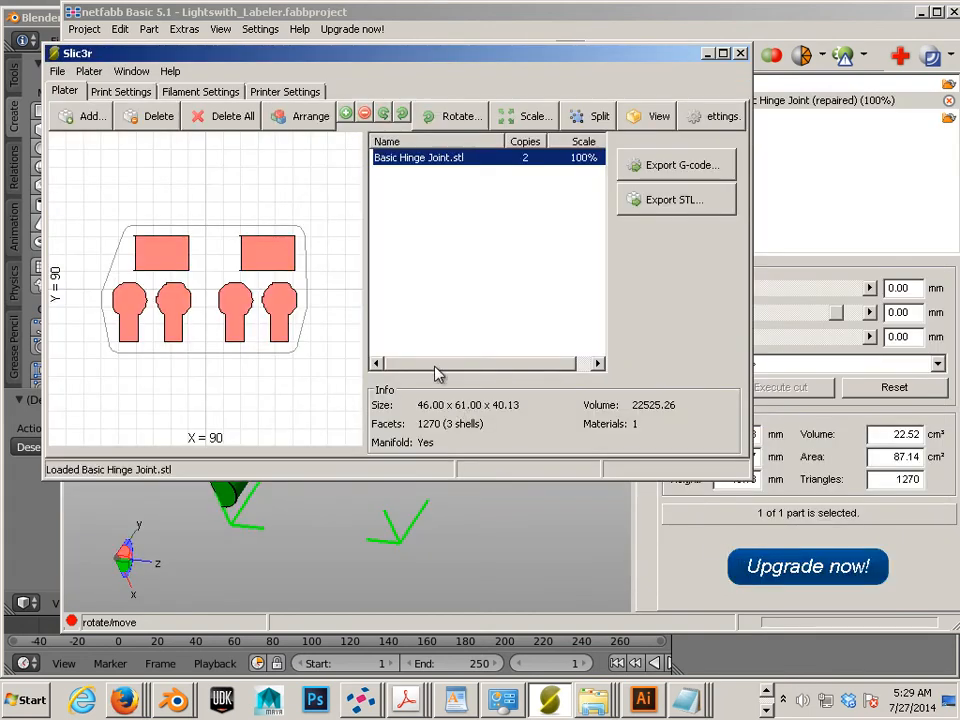
Step: Turn off support material generation in the print settings and return to the plate
left_click(120, 92)
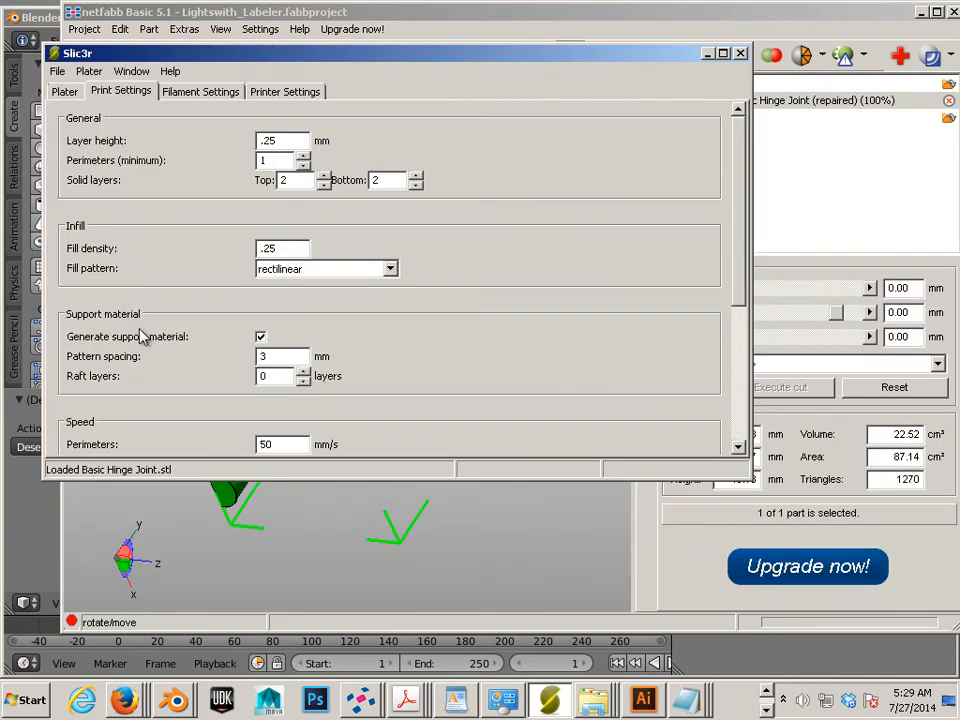
left_click(262, 337)
left_click(60, 92)
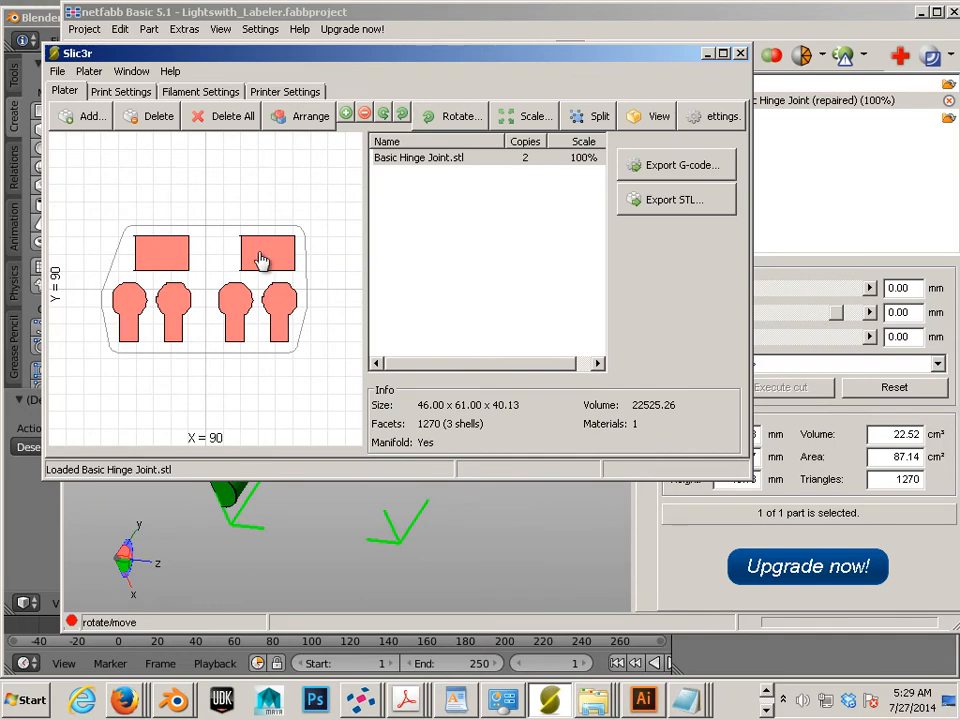
Step: Export the plate as G-code named Basic Hinge Joint into the Learning Blender folder inside WIP
left_click(657, 166)
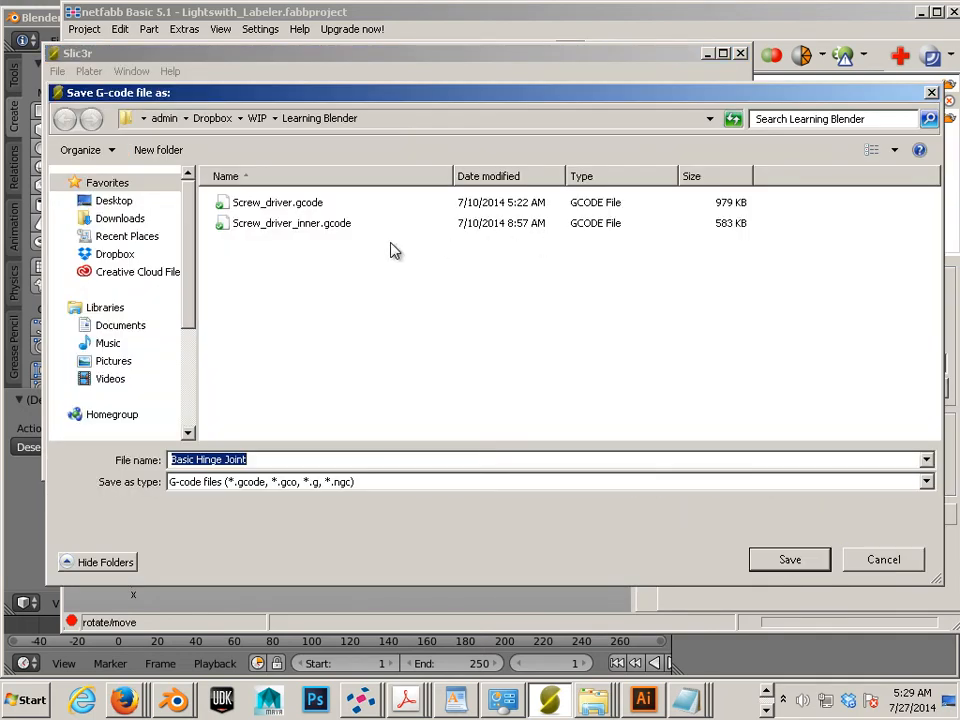
left_click(257, 119)
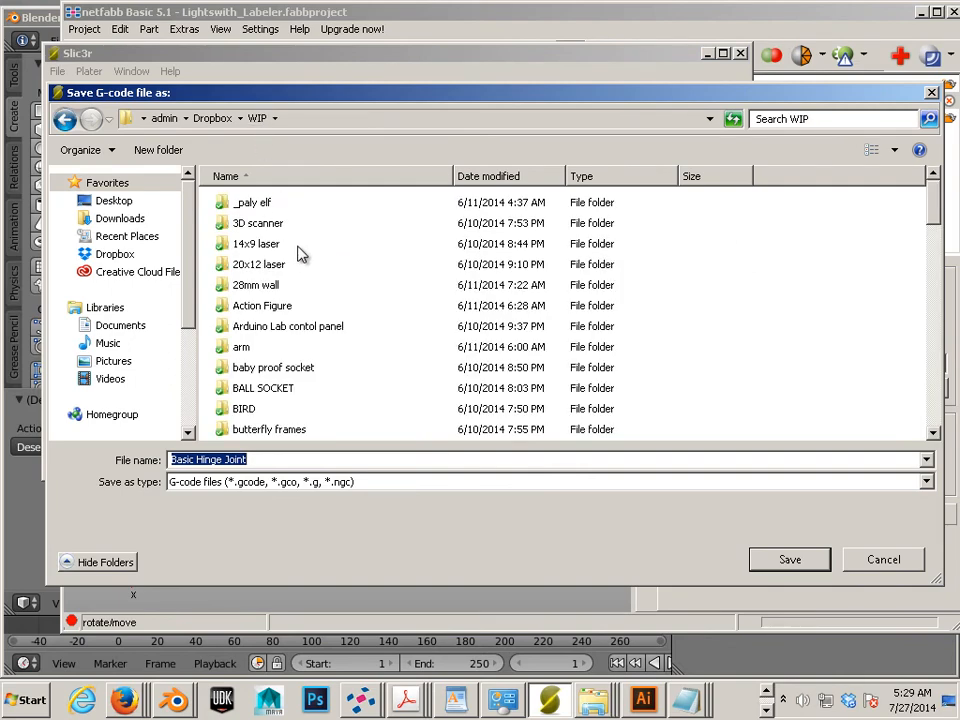
left_click(316, 370)
scroll(320, 360, "down", 10)
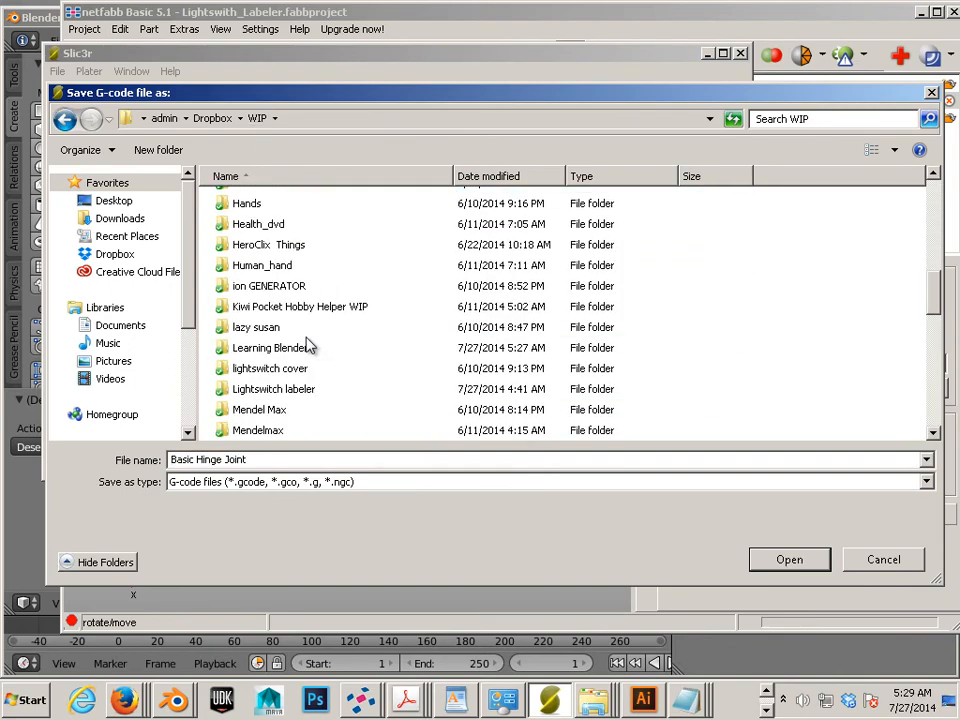
double_click(268, 345)
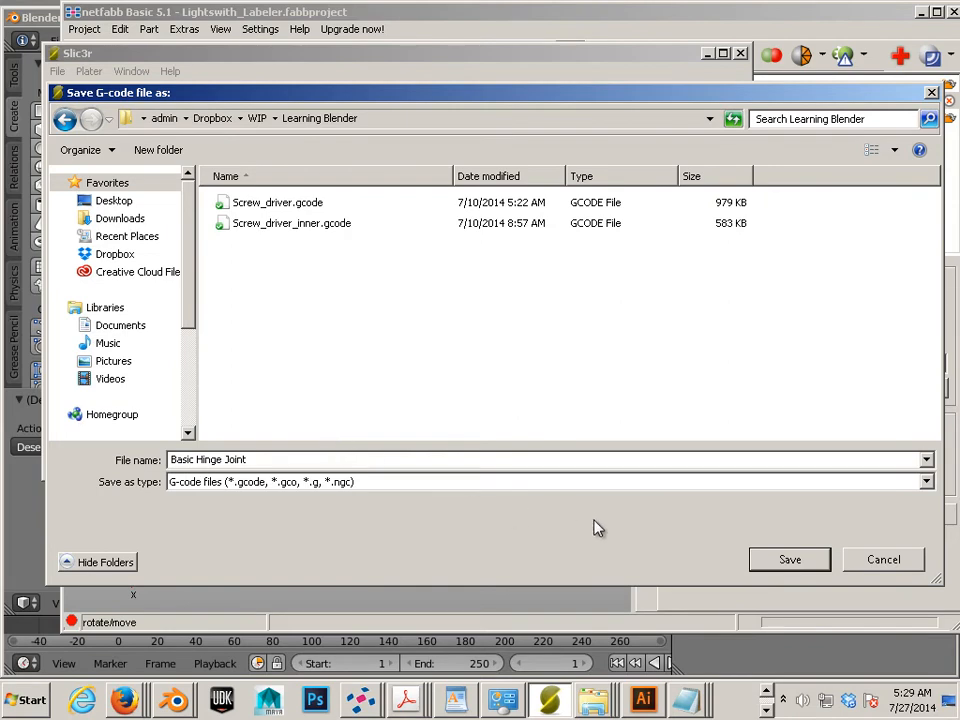
left_click(772, 560)
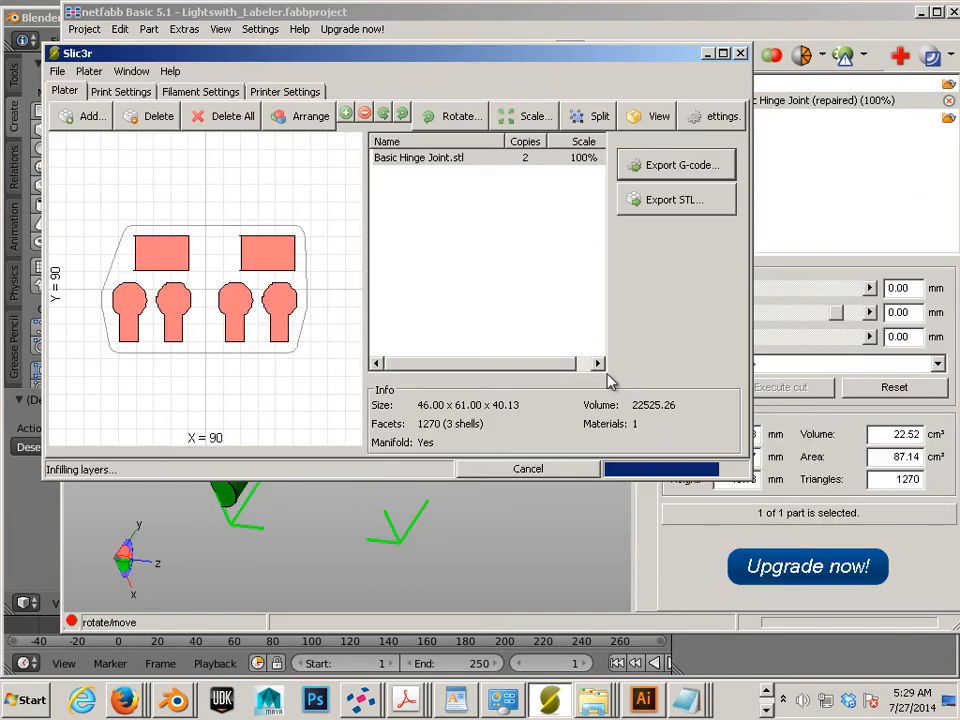